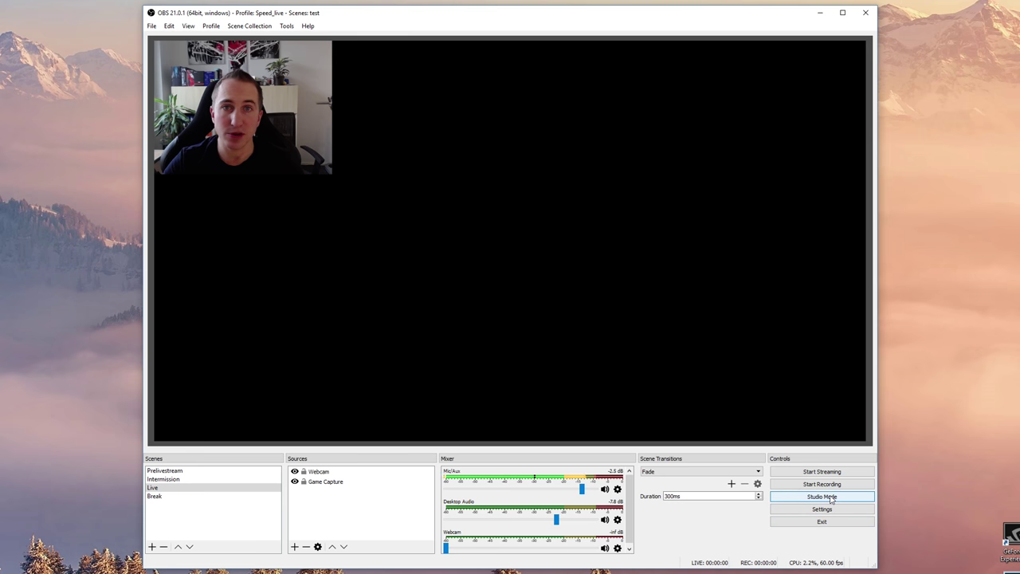
Turn the Webcam volume in the mixer down from 0.0 dB to -inf dB
{"action": "left_click", "coordinate": [185, 25]}
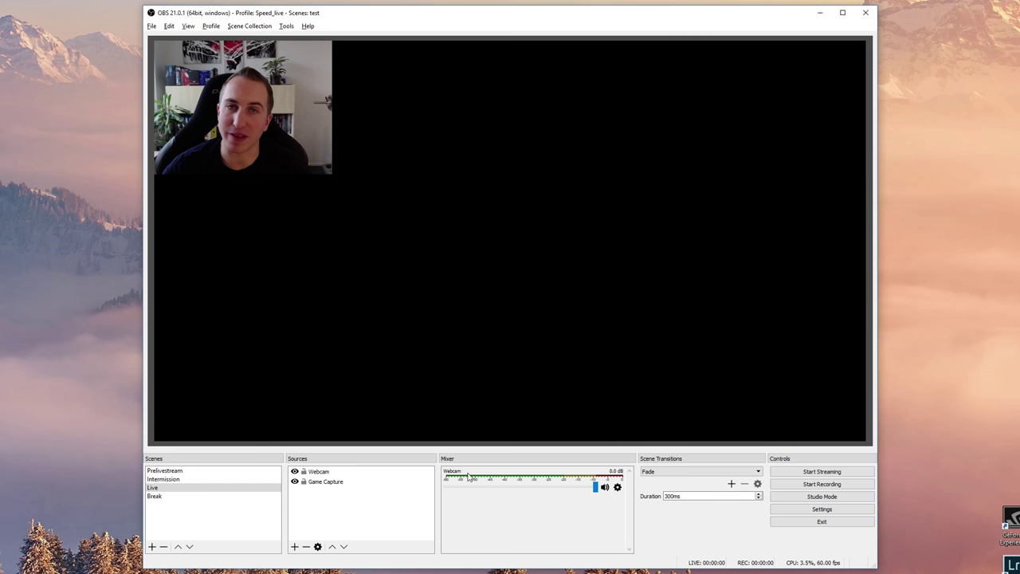
{"action": "left_click_drag", "start_coordinate": [597, 487], "coordinate": [430, 486]}
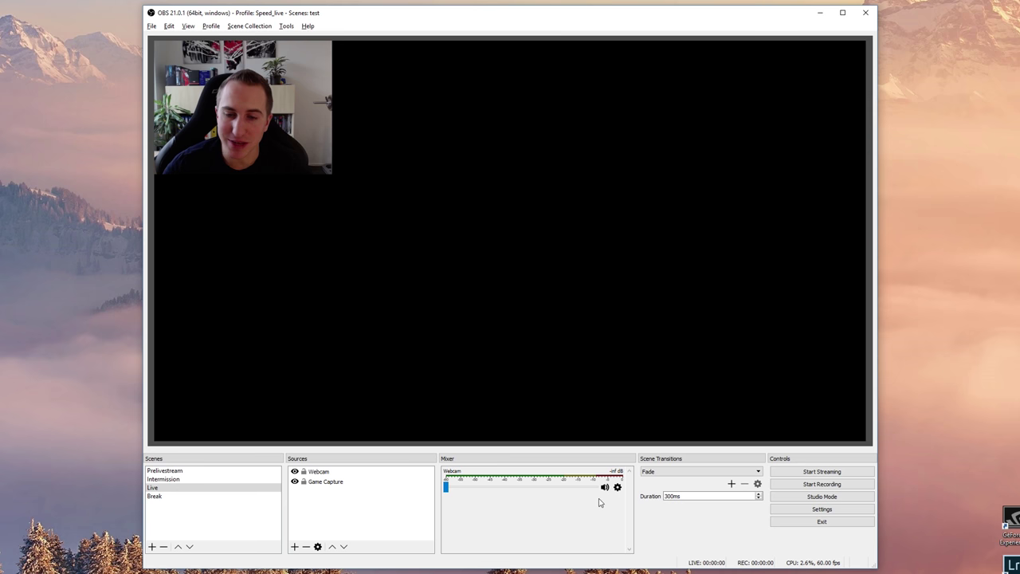
Set Desktop Audio to SteelSeries Arctis 7 Game and Mic/Aux to Yeti Stereo Microphone, then apply
{"action": "left_click", "coordinate": [822, 509]}
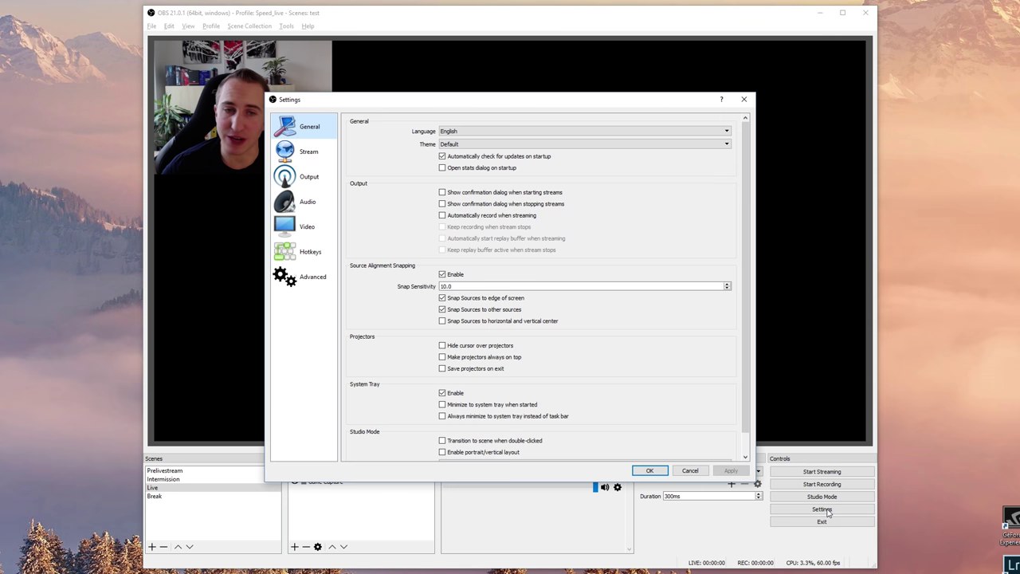
{"action": "left_click", "coordinate": [307, 209]}
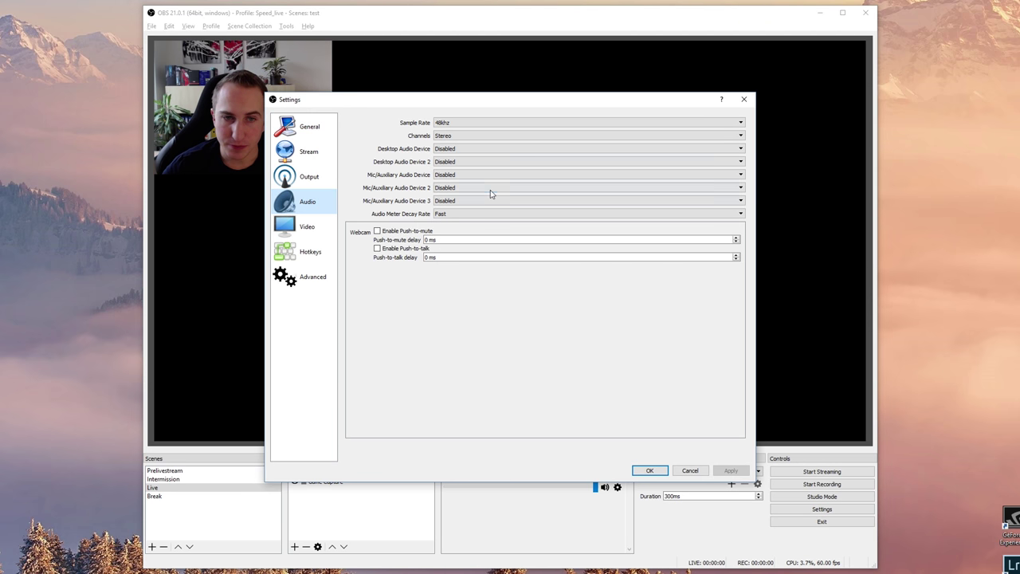
{"action": "left_click", "coordinate": [460, 150]}
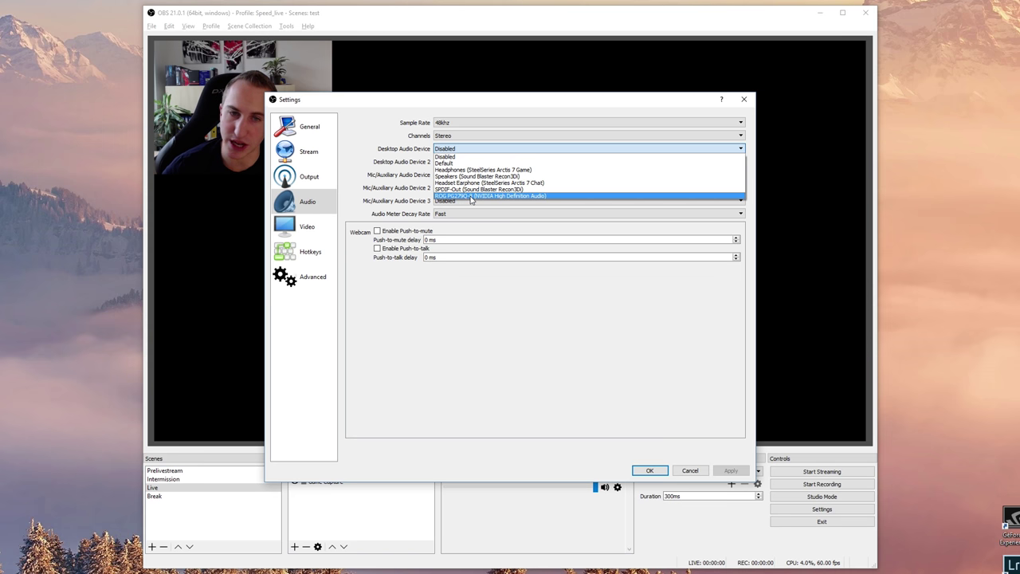
{"action": "left_click", "coordinate": [527, 169]}
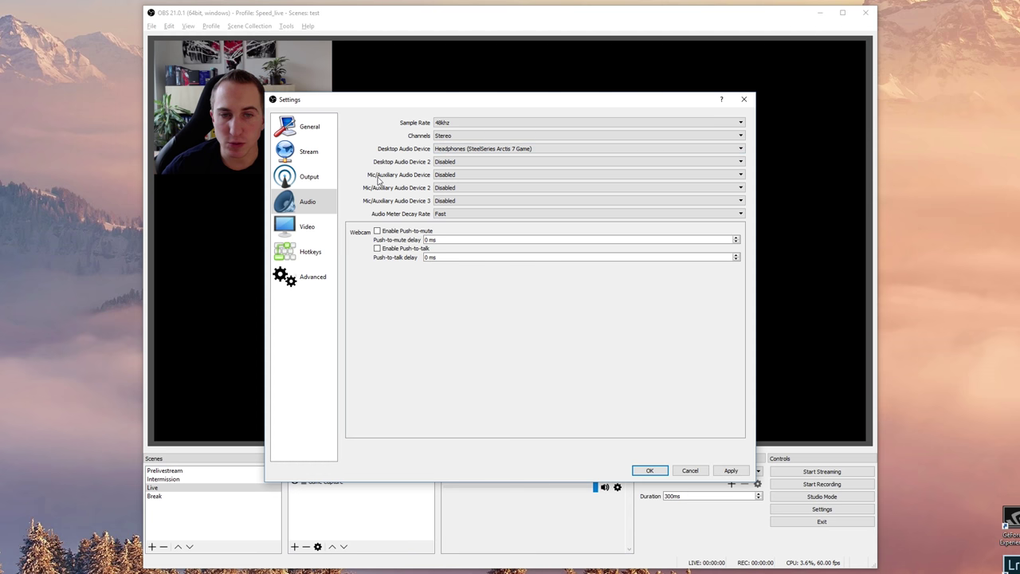
{"action": "left_click", "coordinate": [440, 176]}
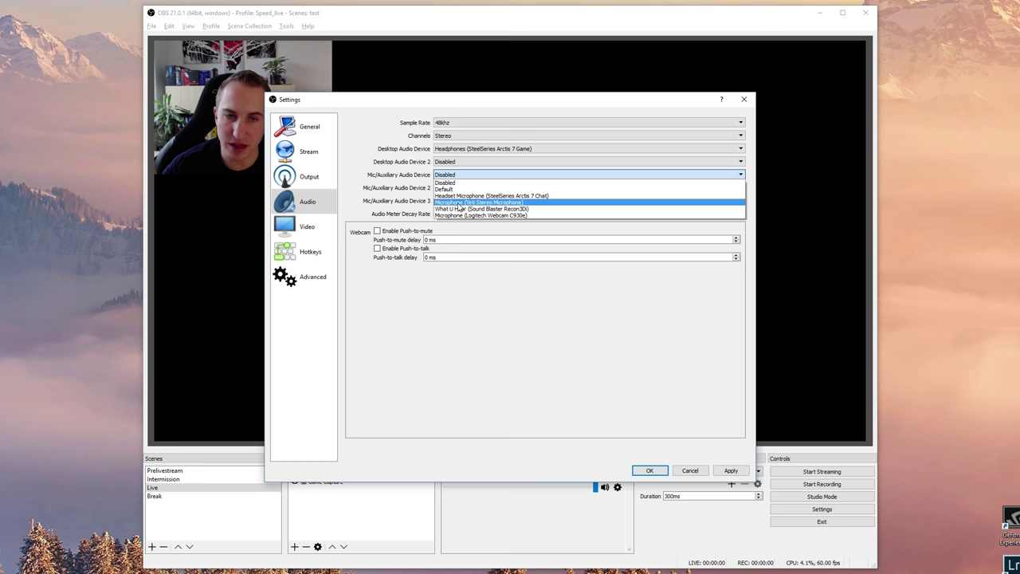
{"action": "left_click", "coordinate": [479, 201]}
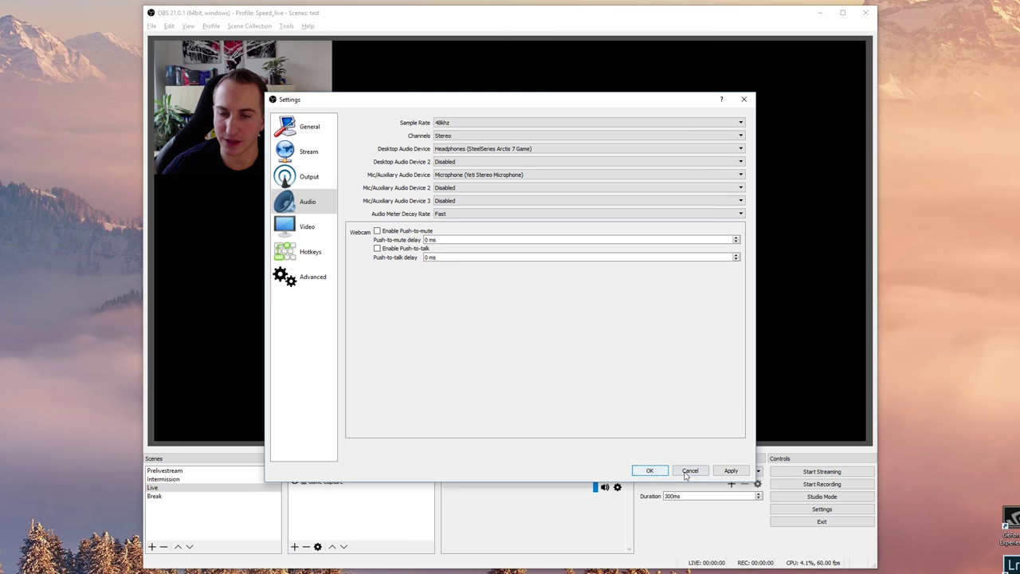
{"action": "left_click", "coordinate": [731, 471]}
{"action": "left_click", "coordinate": [650, 470]}
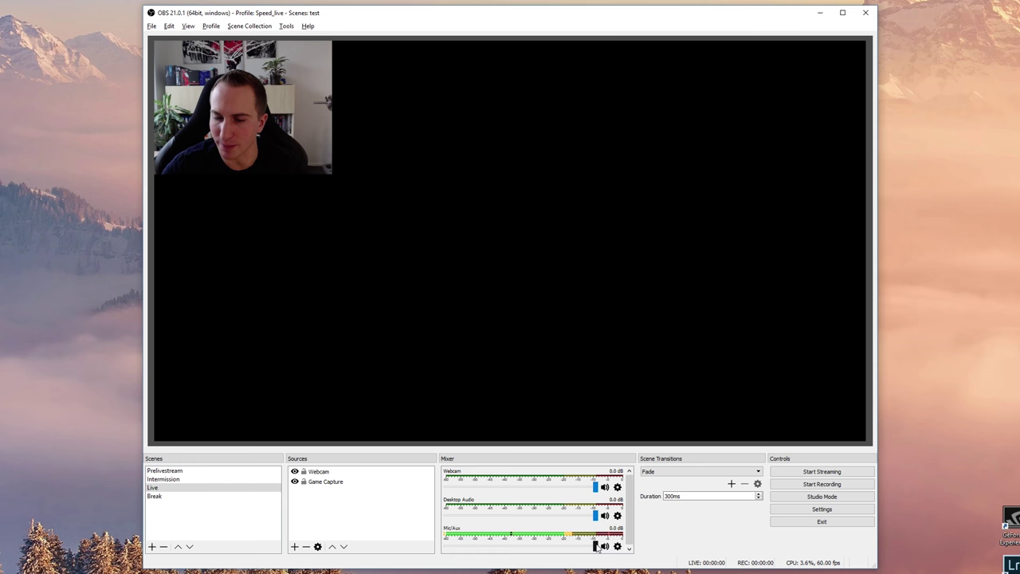
Lower the Mic/Aux fader to -2.5 dB, leaving Webcam and Desktop Audio at 0.0 dB
{"action": "left_click_drag", "start_coordinate": [596, 547], "coordinate": [584, 549]}
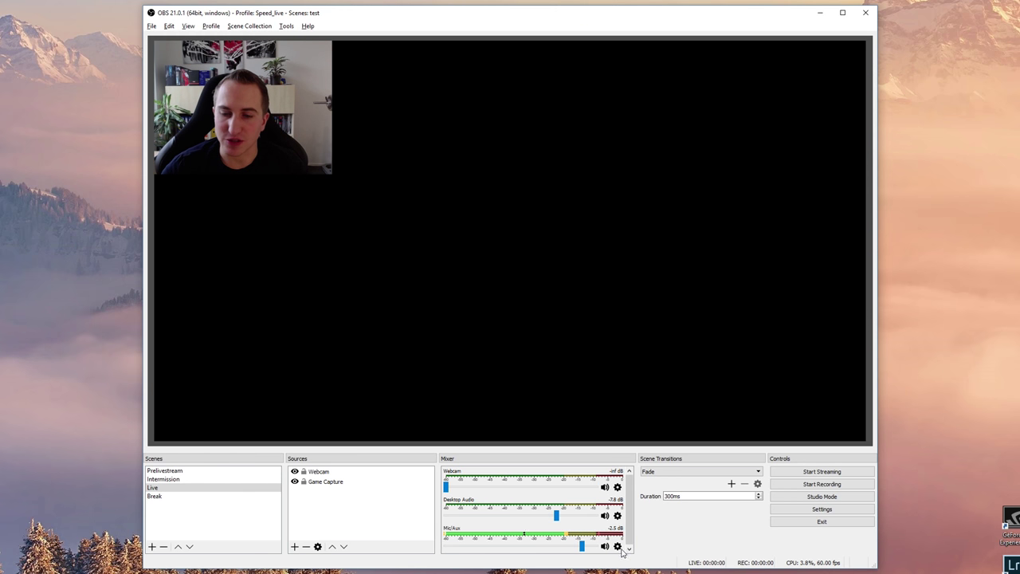
In Advanced Audio Properties, uncheck Track 2 for all sources and remove Webcam from Track 1
{"action": "left_click", "coordinate": [619, 547]}
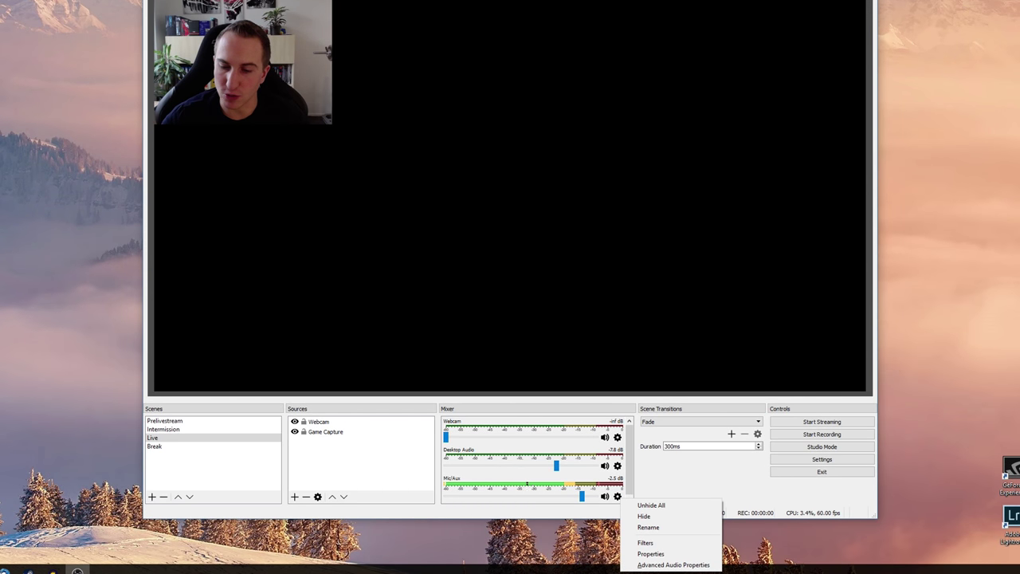
{"action": "left_click", "coordinate": [674, 565]}
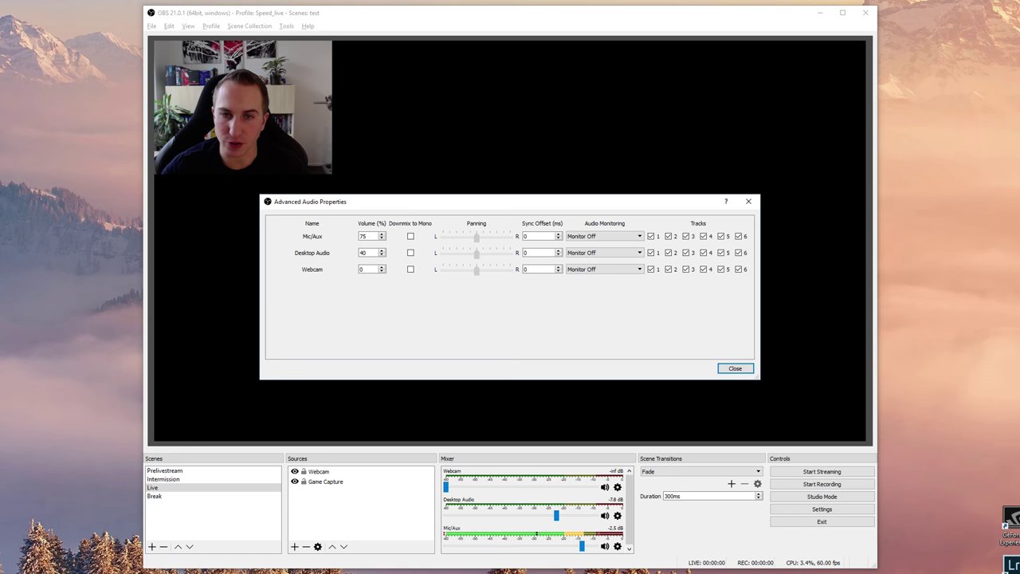
{"action": "left_click", "coordinate": [652, 237]}
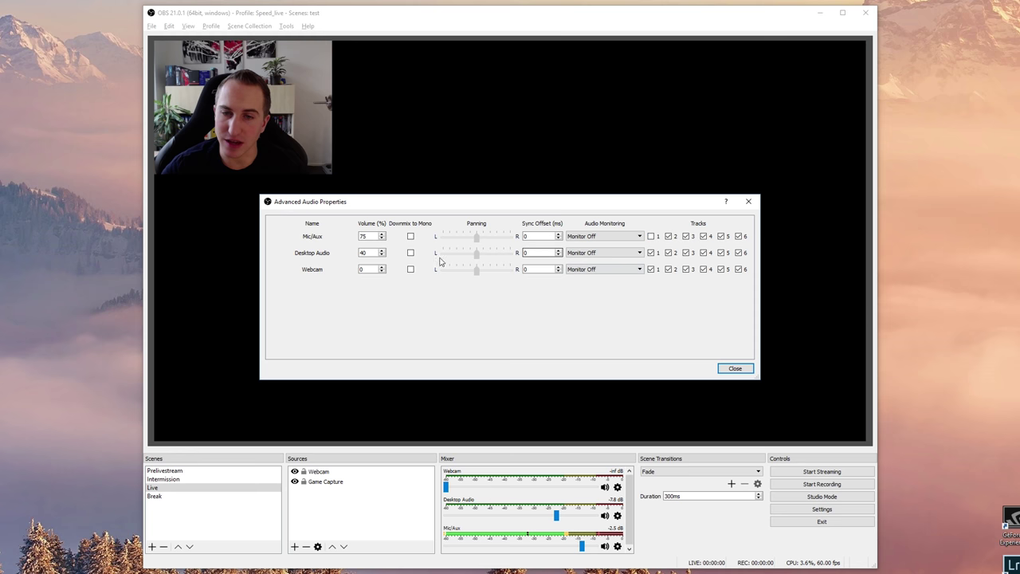
{"action": "left_click", "coordinate": [668, 236]}
{"action": "left_click", "coordinate": [669, 252]}
{"action": "left_click", "coordinate": [669, 269]}
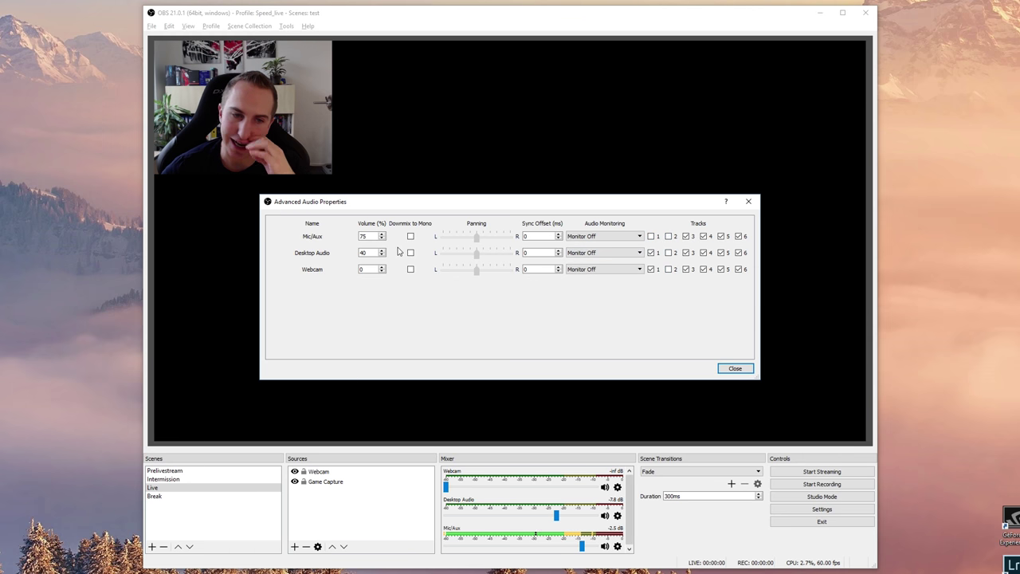
{"action": "left_click", "coordinate": [651, 270]}
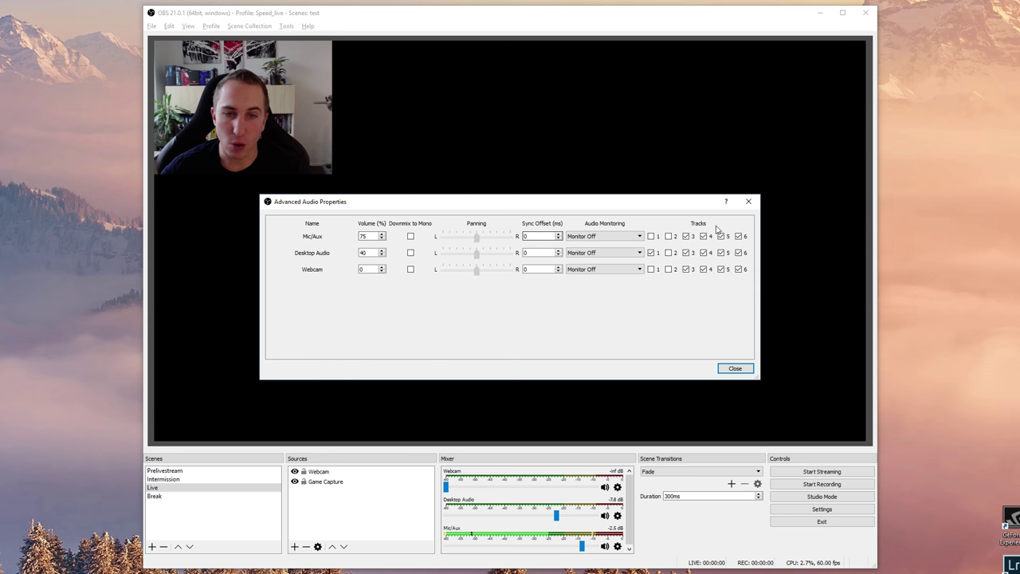
{"action": "left_click", "coordinate": [651, 236]}
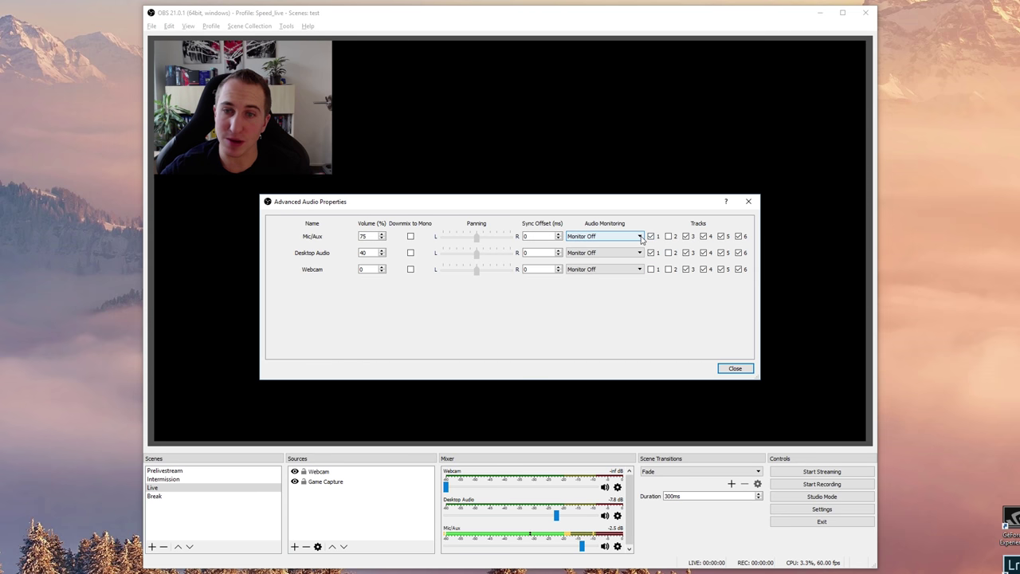
Uncheck Tracks 3 and 4 for every source, plus Mic/Aux Track 5 and Webcam Track 6
{"action": "left_click", "coordinate": [686, 237]}
{"action": "left_click", "coordinate": [685, 253]}
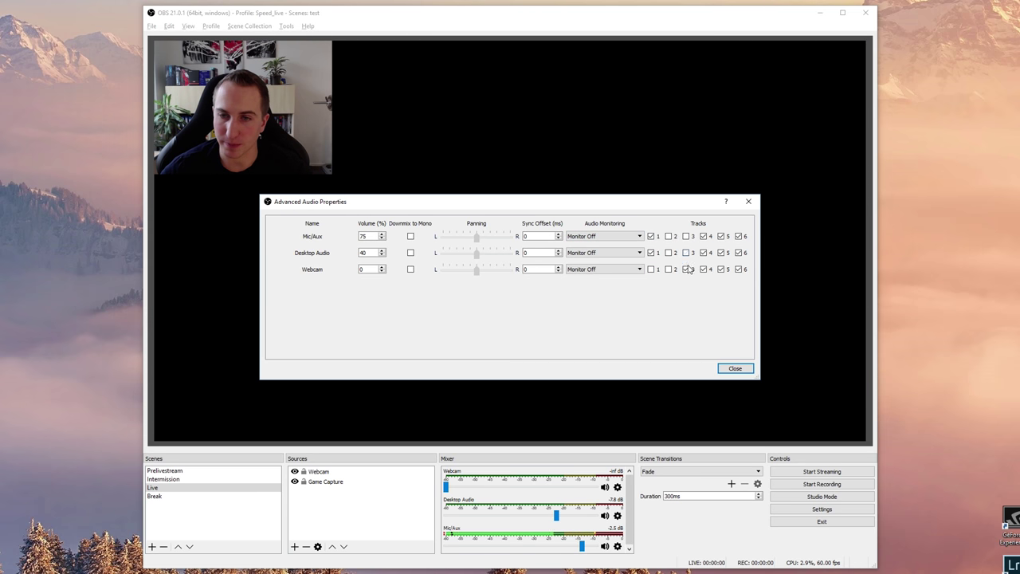
{"action": "left_click", "coordinate": [686, 270]}
{"action": "left_click", "coordinate": [703, 269]}
{"action": "left_click", "coordinate": [703, 253]}
{"action": "left_click", "coordinate": [704, 236]}
{"action": "left_click", "coordinate": [721, 236]}
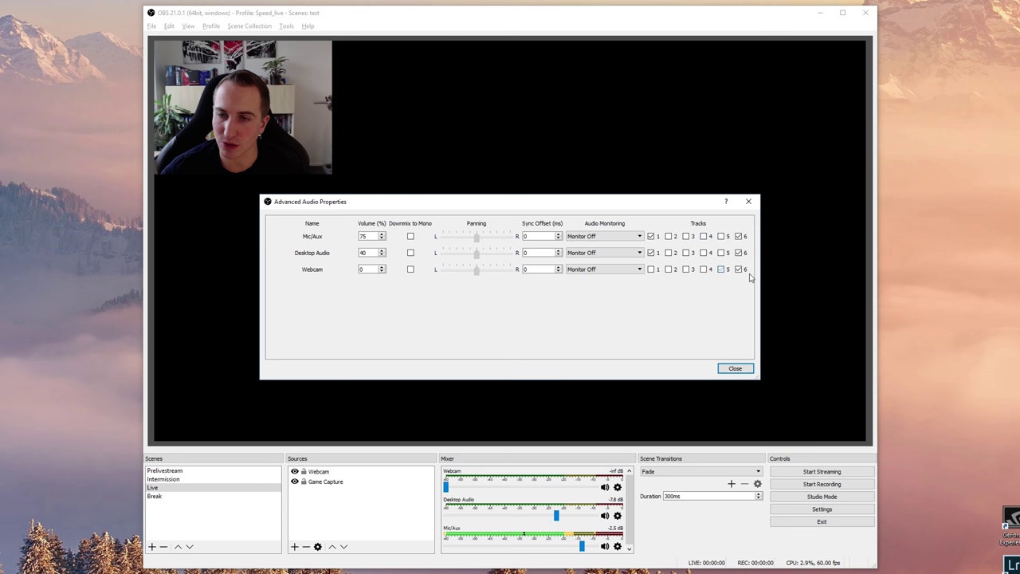
{"action": "left_click", "coordinate": [739, 269]}
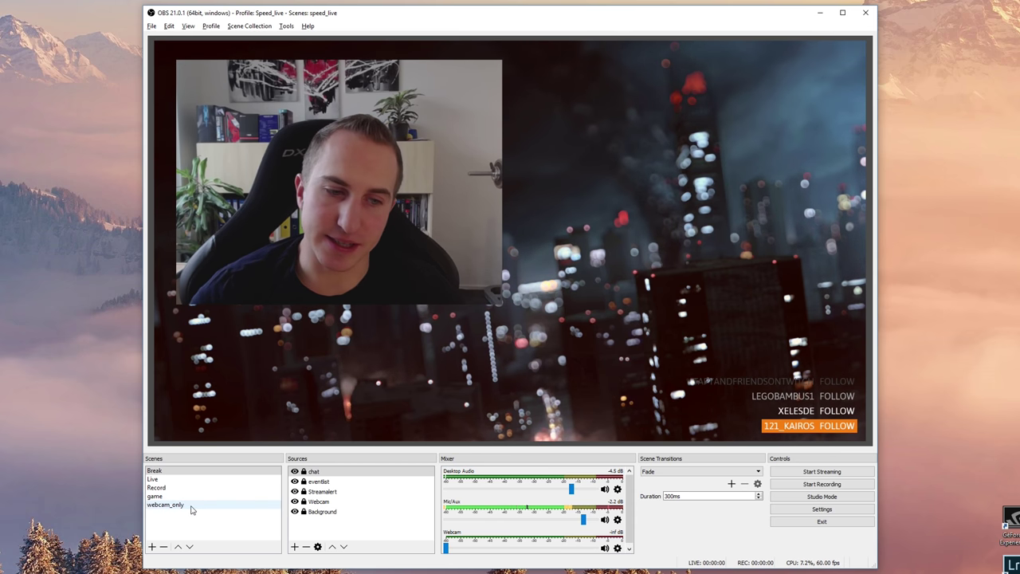
Set the scene transition to Fade and test it switching between Break and Live
{"action": "left_click", "coordinate": [156, 471]}
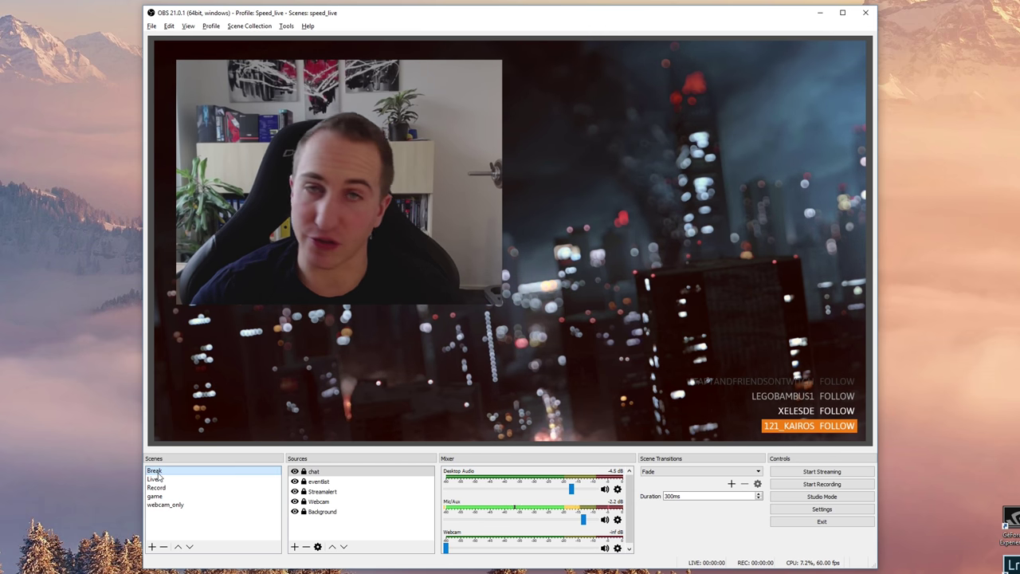
{"action": "left_click", "coordinate": [163, 479]}
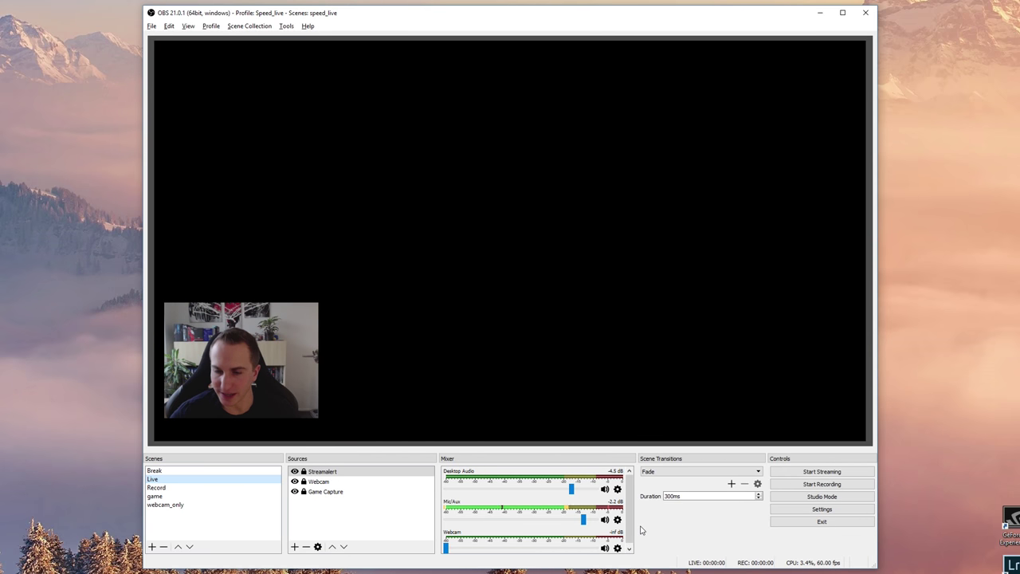
{"action": "left_click", "coordinate": [684, 472]}
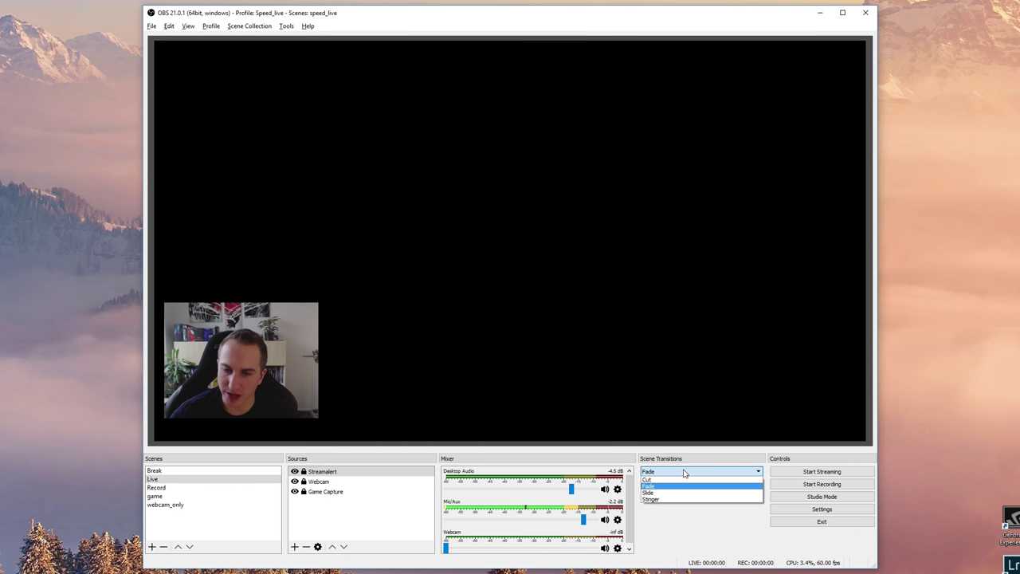
{"action": "left_click", "coordinate": [661, 489]}
{"action": "left_click", "coordinate": [161, 470]}
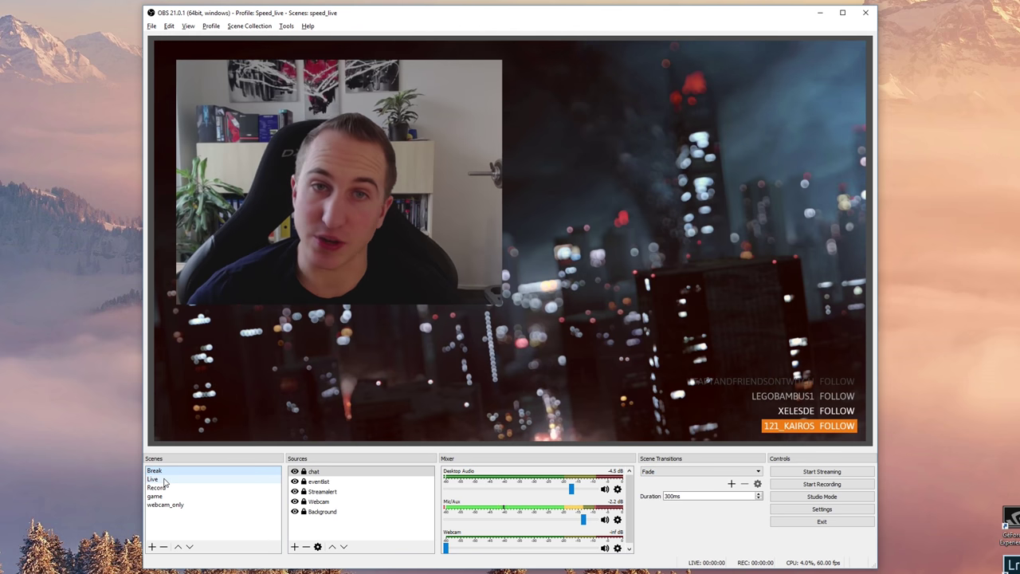
{"action": "left_click", "coordinate": [202, 482]}
Try the Cut transition, then Slide, switching between the Break and Live scenes
{"action": "left_click", "coordinate": [683, 472]}
{"action": "left_click", "coordinate": [677, 480]}
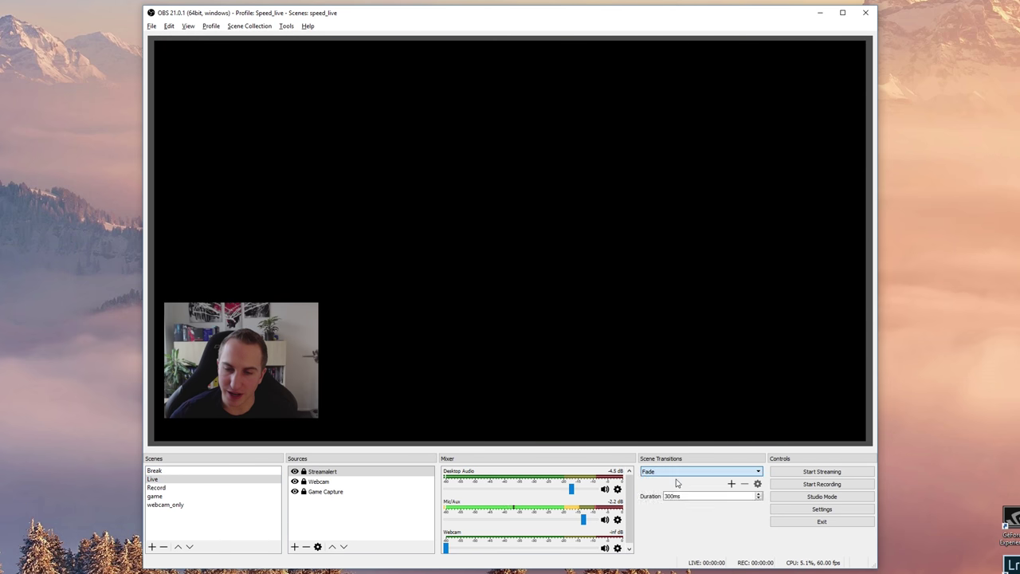
{"action": "left_click", "coordinate": [205, 473]}
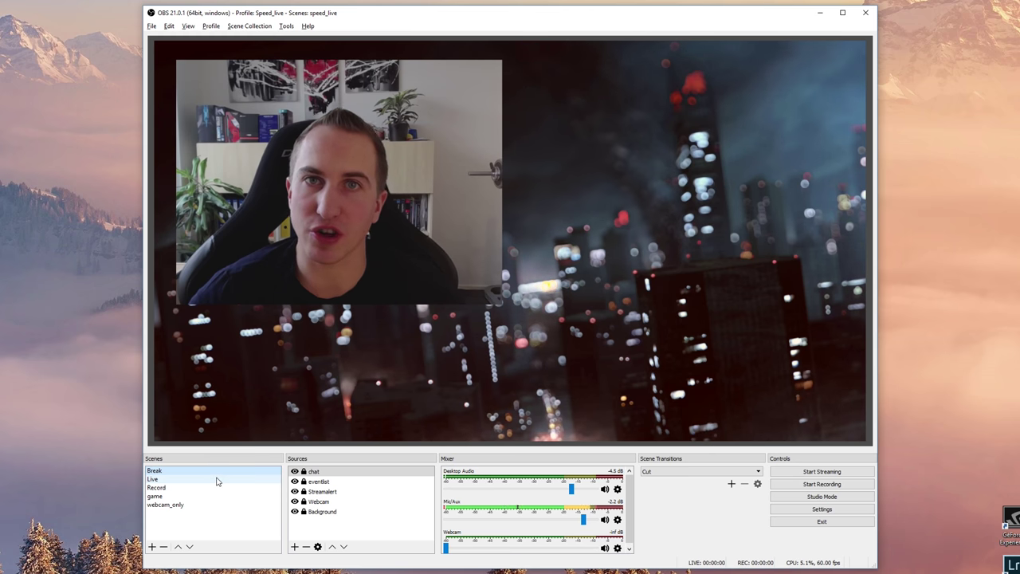
{"action": "left_click", "coordinate": [701, 471]}
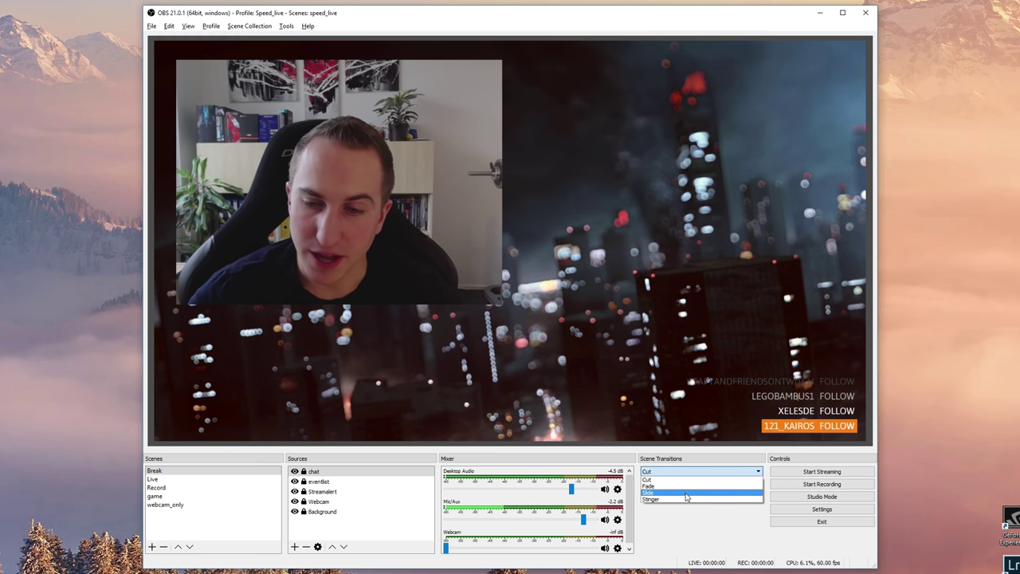
{"action": "left_click", "coordinate": [662, 498]}
{"action": "left_click", "coordinate": [186, 480]}
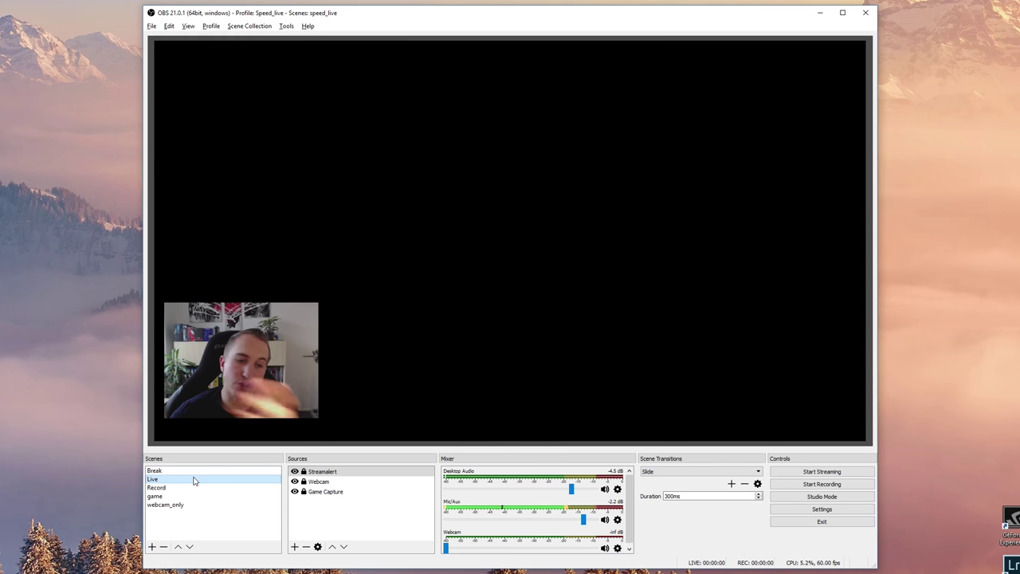
{"action": "left_click", "coordinate": [212, 471]}
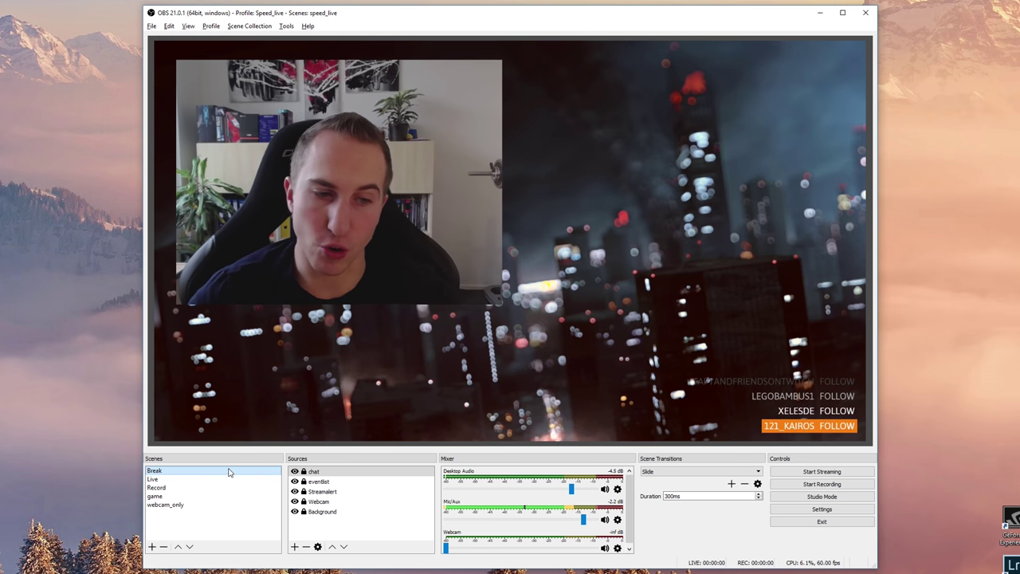
Select Stinger as the scene transition
{"action": "left_click", "coordinate": [701, 471]}
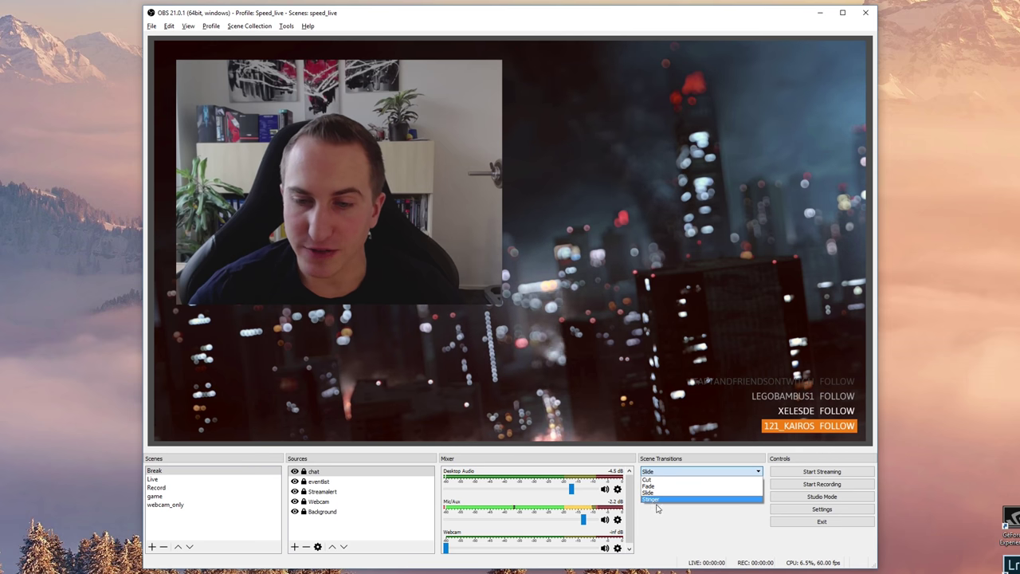
{"action": "left_click", "coordinate": [652, 502]}
{"action": "key", "text": "Down"}
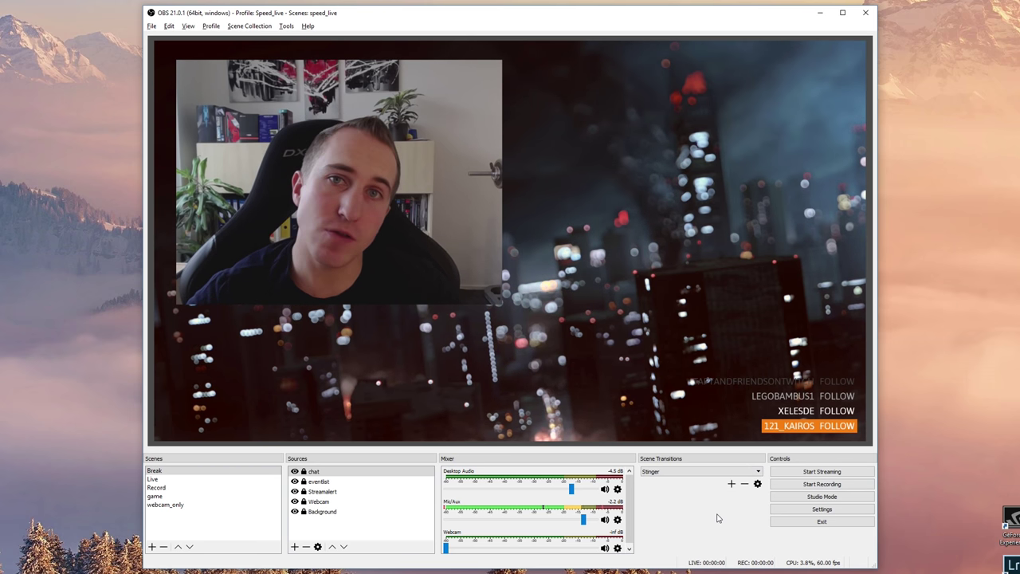
Open the Stinger transition's properties and confirm them with OK
{"action": "left_click", "coordinate": [758, 484]}
{"action": "left_click", "coordinate": [789, 502]}
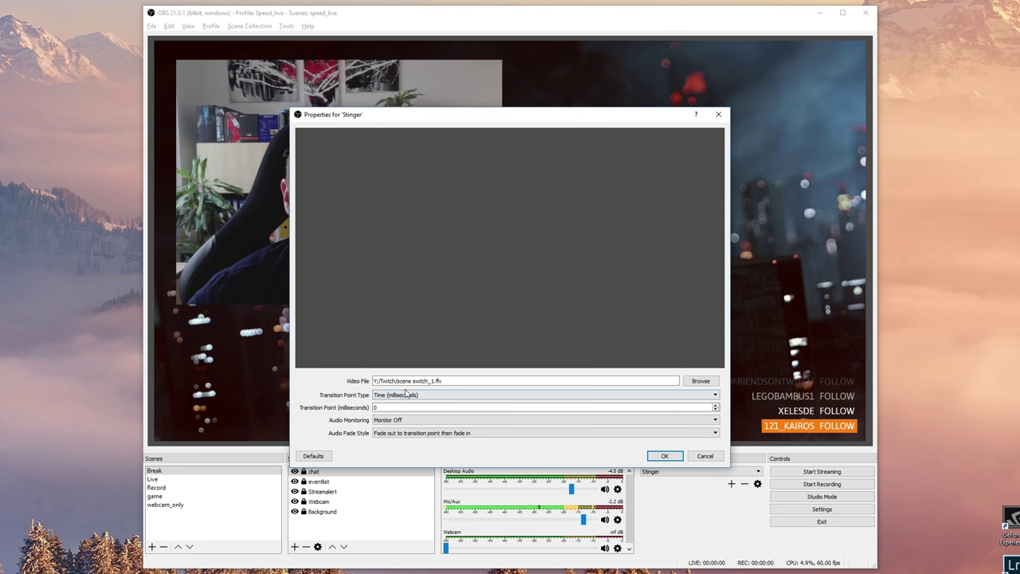
{"action": "left_click", "coordinate": [674, 456]}
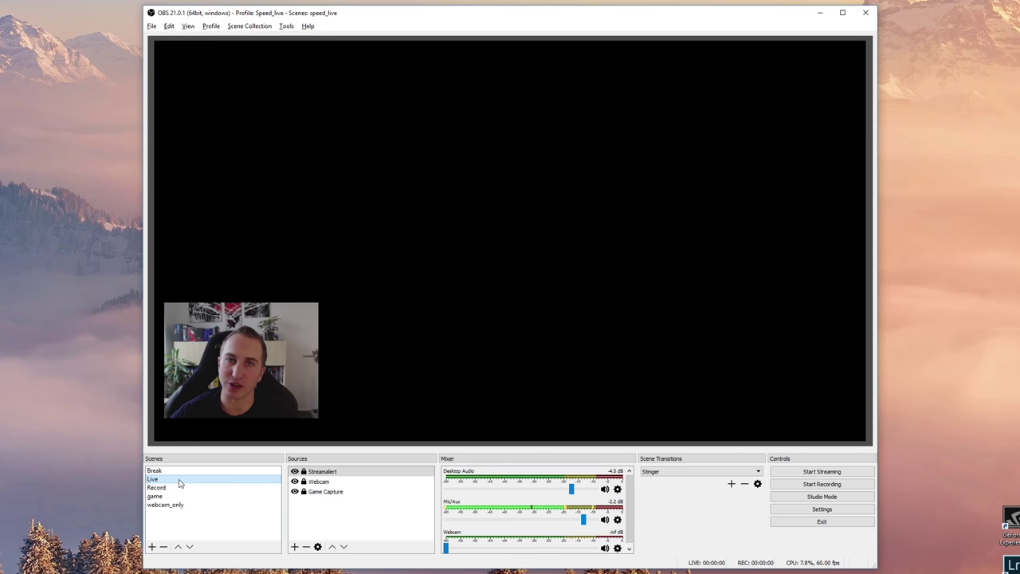
Play the Stinger into Break, then switch to the webcam_only scene and open its menu
{"action": "left_click", "coordinate": [154, 471]}
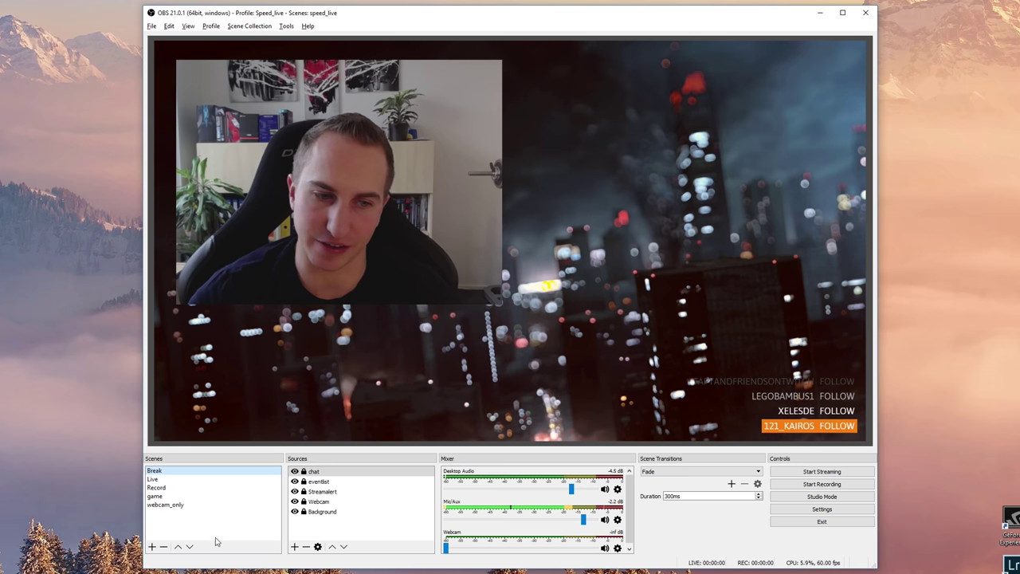
{"action": "left_click", "coordinate": [166, 505]}
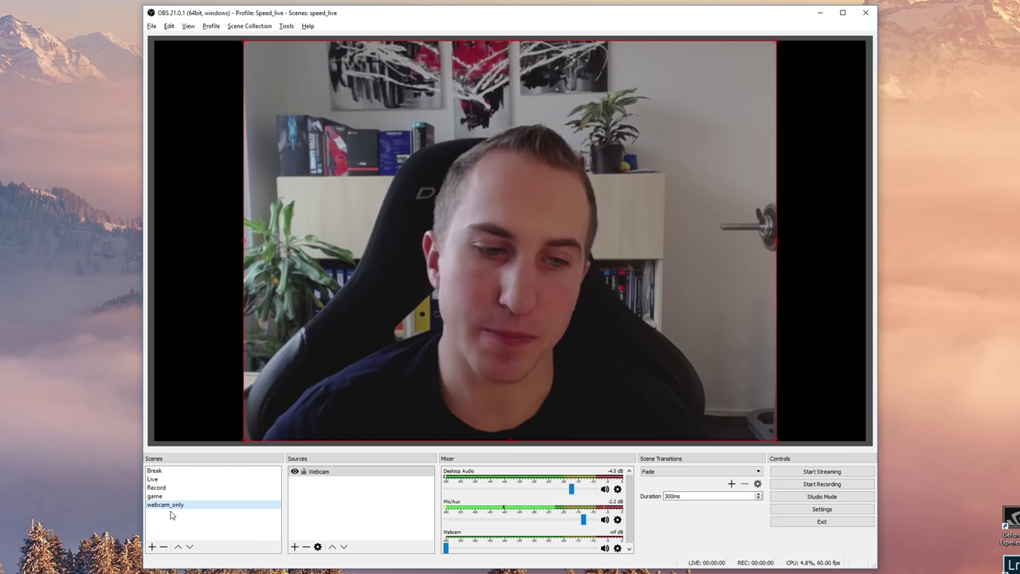
{"action": "right_click", "coordinate": [175, 505]}
Give webcam_only a Transition Override, then test it switching Break, webcam_only, and back to Break
{"action": "mouse_move", "coordinate": [240, 488]}
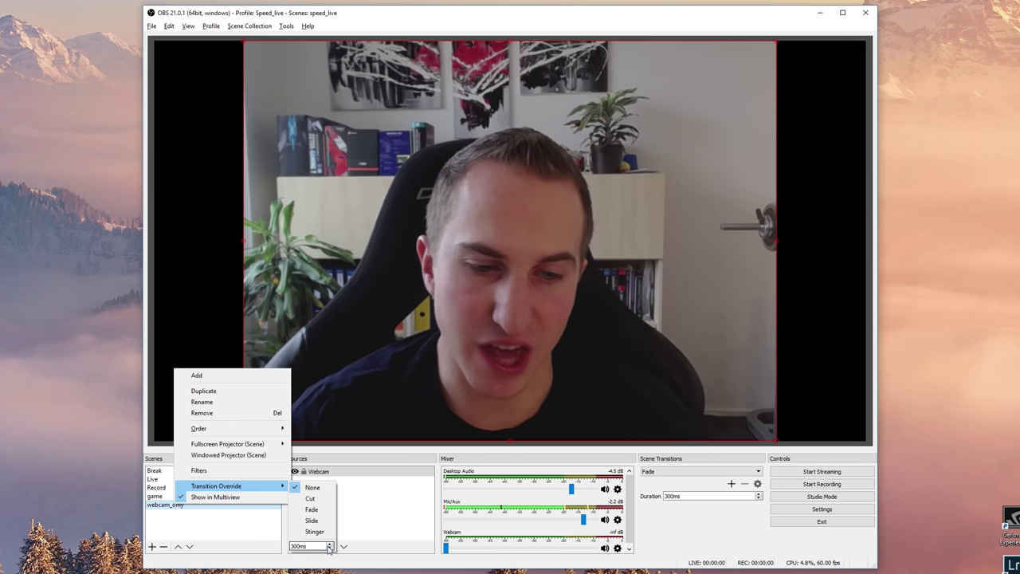
{"action": "left_click", "coordinate": [333, 504]}
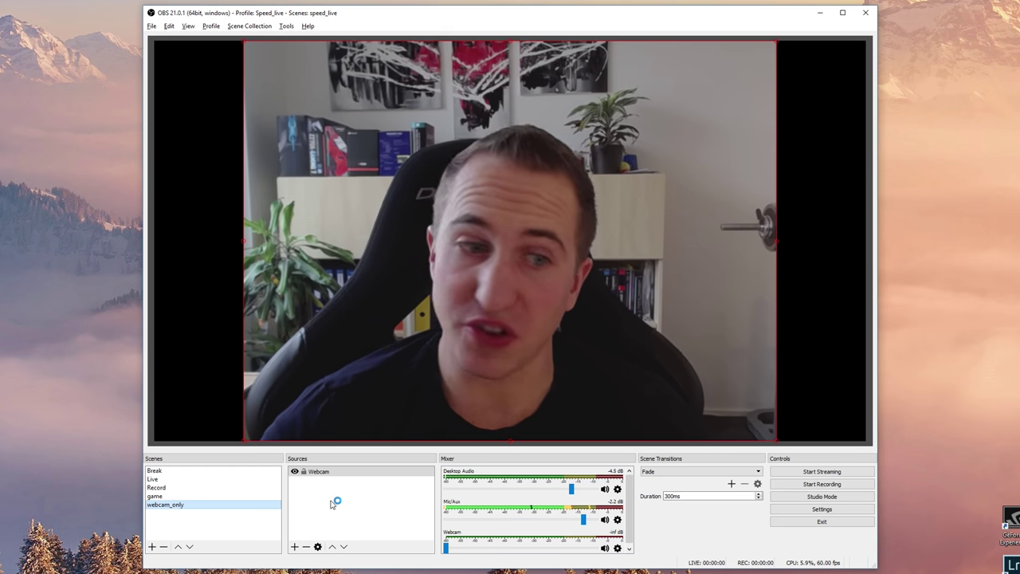
{"action": "left_click", "coordinate": [193, 473]}
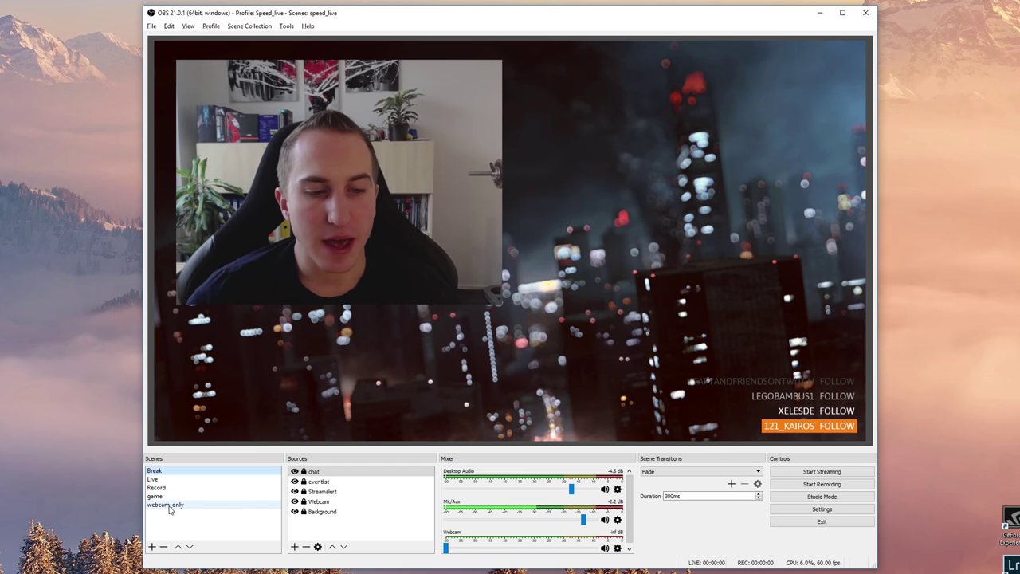
{"action": "left_click", "coordinate": [168, 506]}
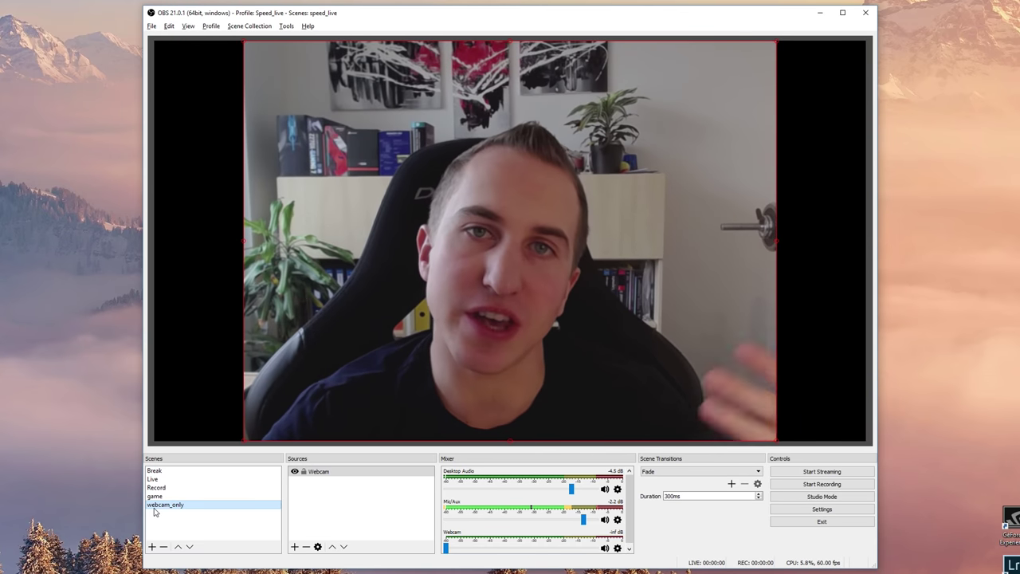
{"action": "left_click", "coordinate": [154, 471]}
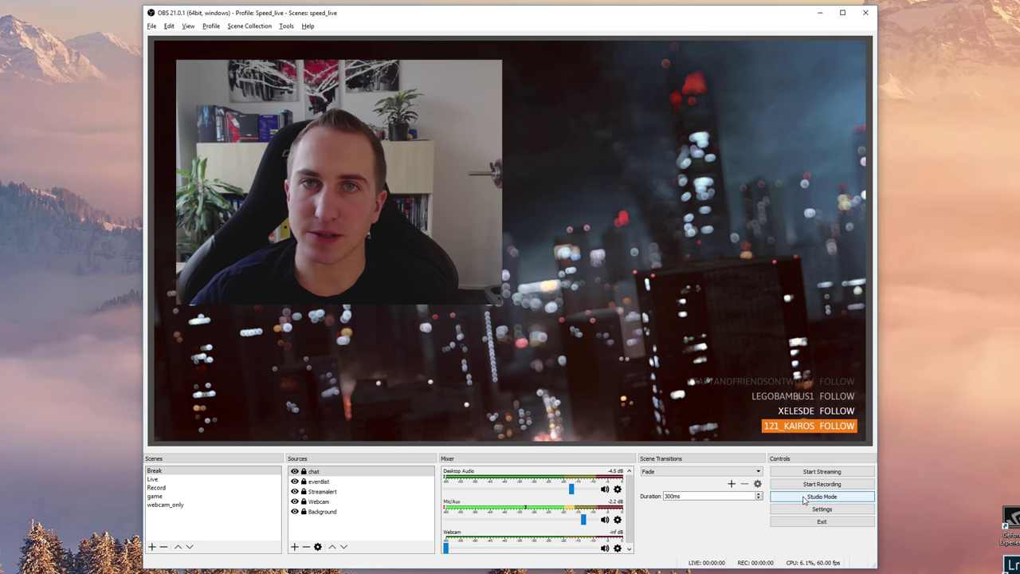
Enable Studio Mode and stage the game scene in the preview
{"action": "left_click", "coordinate": [805, 497]}
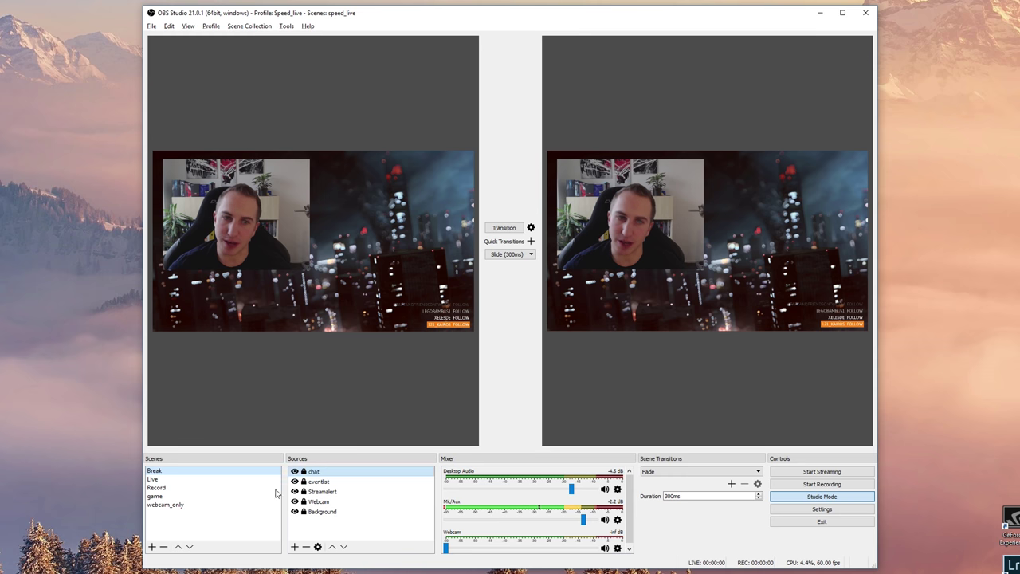
{"action": "left_click", "coordinate": [171, 497]}
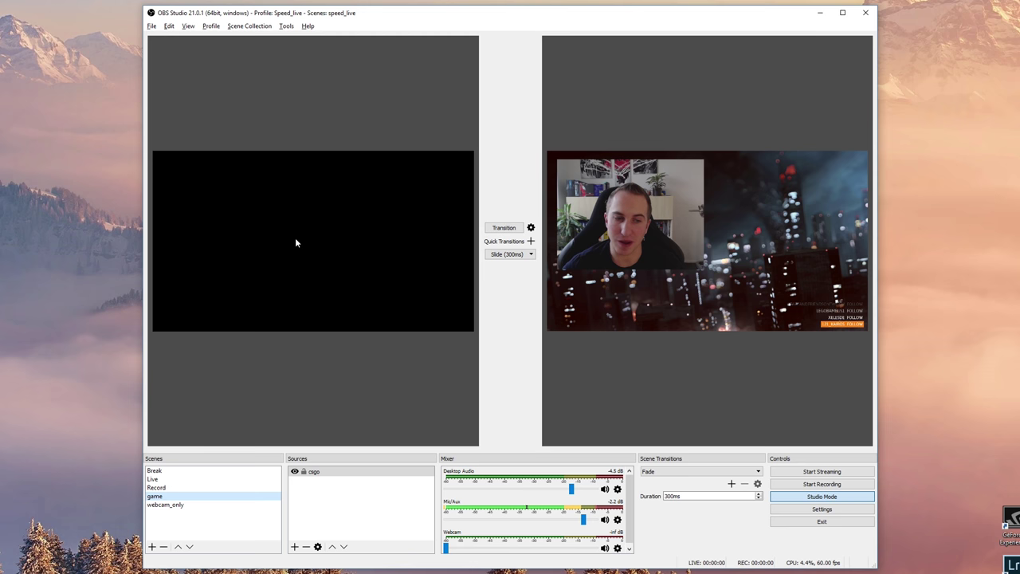
Add the existing Webcam capture to the game scene, place it bottom-left, and transition it live
{"action": "right_click", "coordinate": [349, 499]}
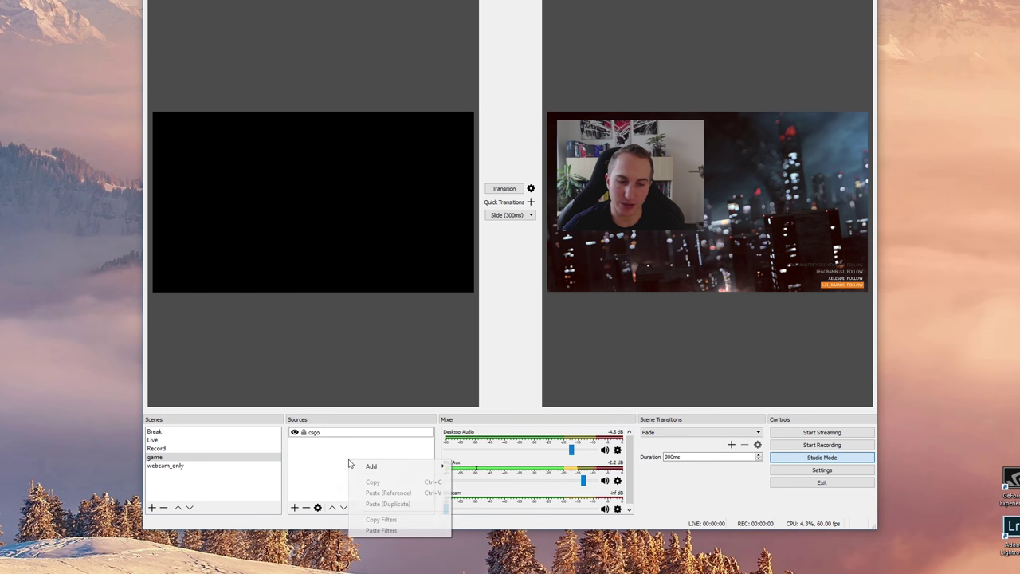
{"action": "mouse_move", "coordinate": [375, 504]}
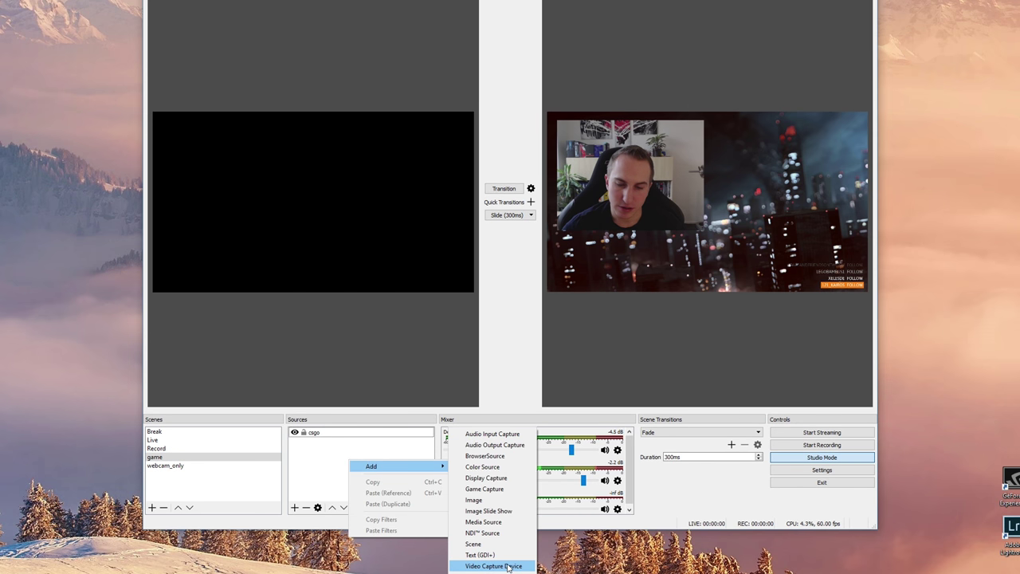
{"action": "left_click", "coordinate": [508, 566]}
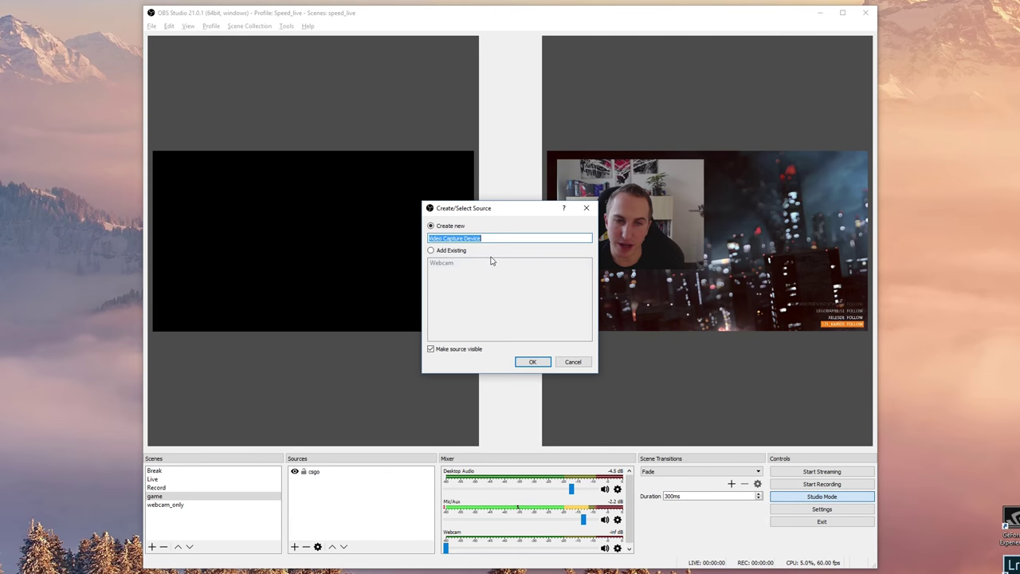
{"action": "left_click", "coordinate": [449, 264]}
{"action": "left_click", "coordinate": [532, 362]}
{"action": "left_click_drag", "start_coordinate": [199, 192], "coordinate": [204, 299]}
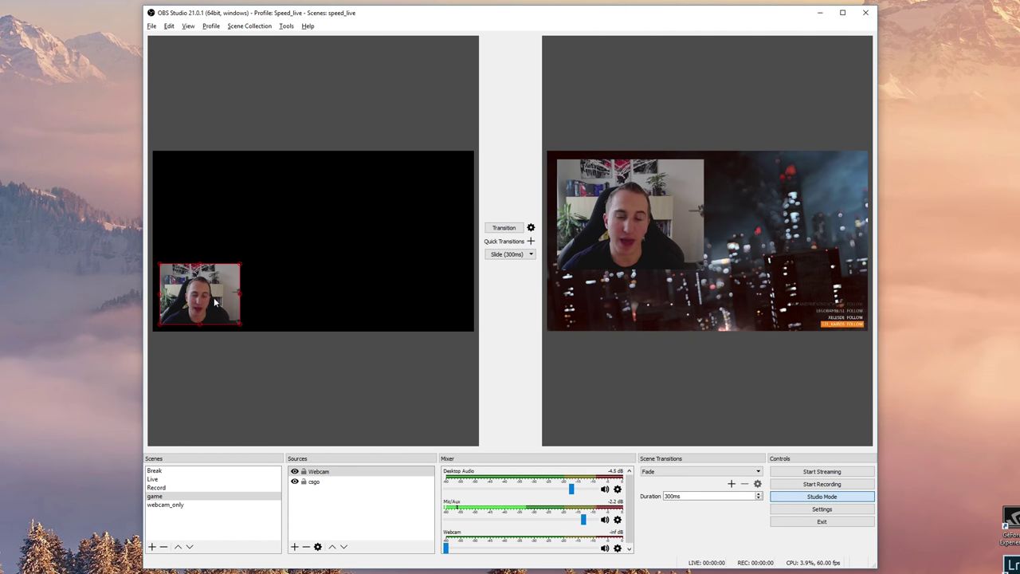
{"action": "left_click", "coordinate": [508, 229]}
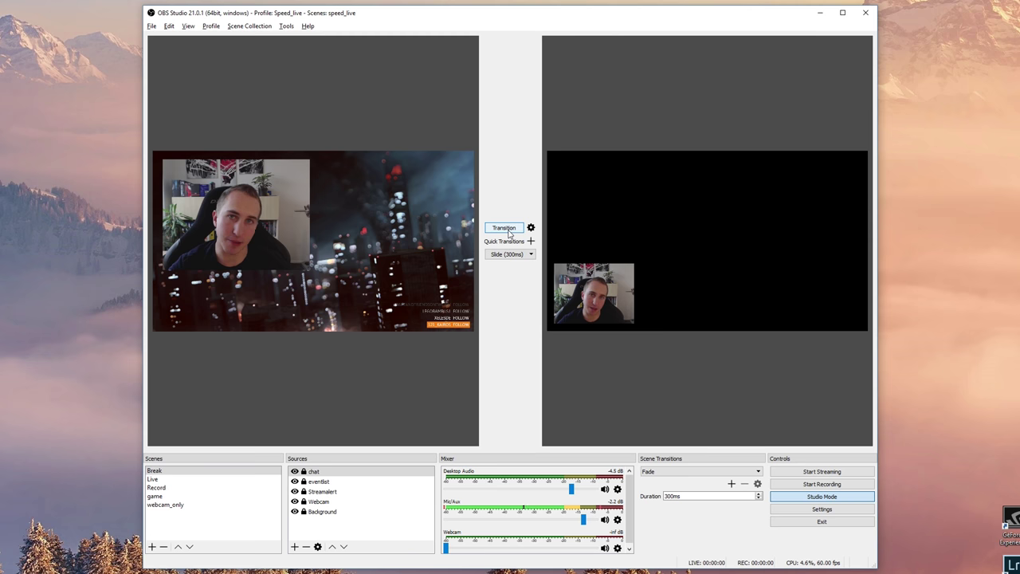
Send Break to program, then move the Webcam to the centre and back to the top-left
{"action": "left_click", "coordinate": [506, 229]}
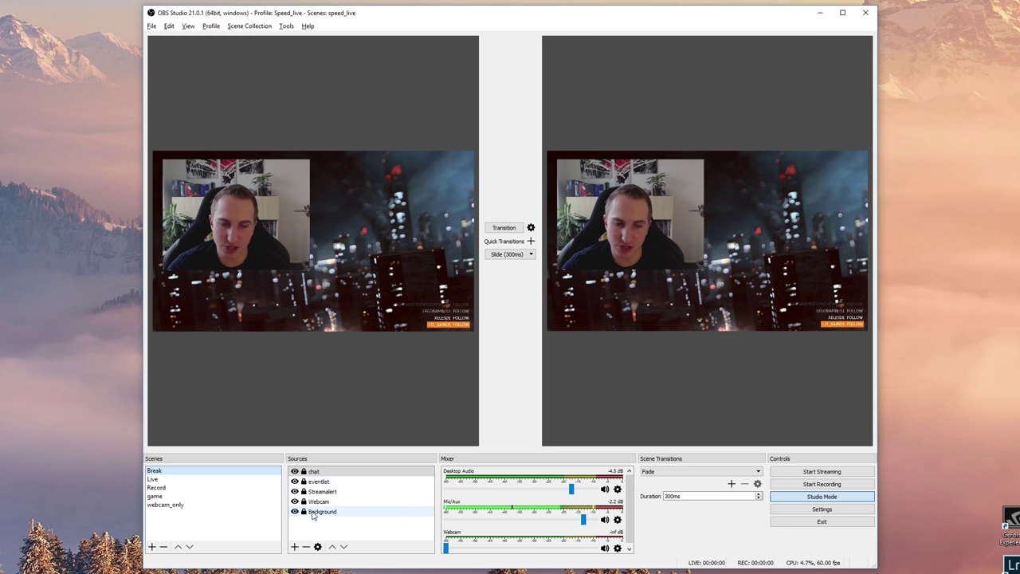
{"action": "left_click", "coordinate": [277, 231]}
{"action": "left_click_drag", "start_coordinate": [277, 231], "coordinate": [312, 253]}
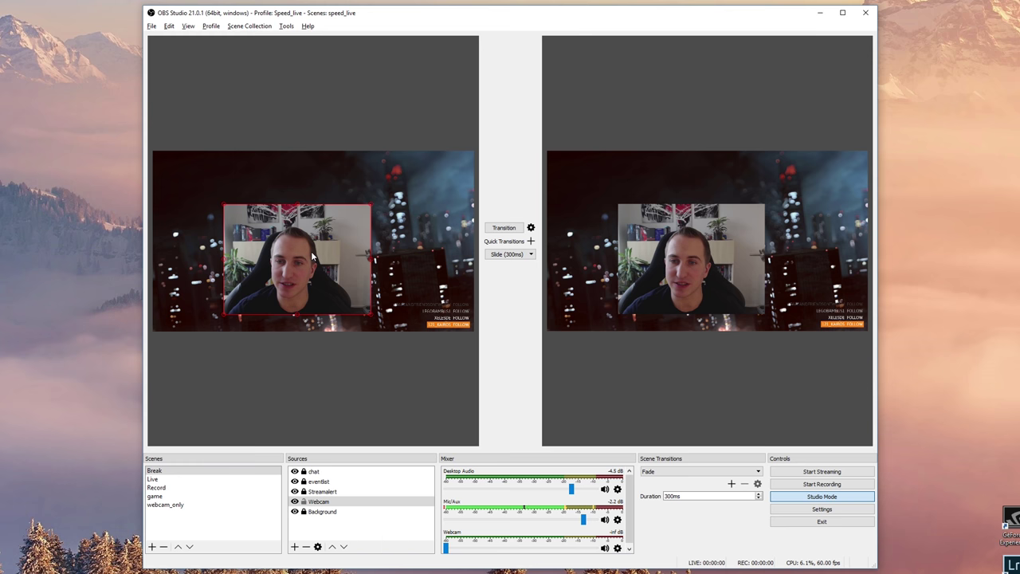
{"action": "left_click_drag", "start_coordinate": [311, 251], "coordinate": [241, 209]}
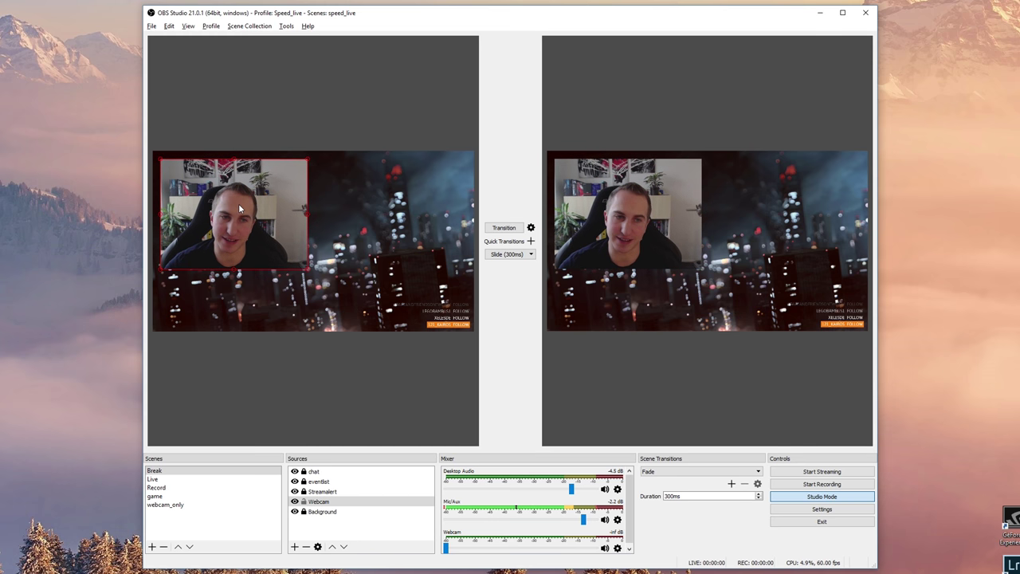
Enable Duplicate Scene in the Studio Mode transition options
{"action": "left_click", "coordinate": [531, 228]}
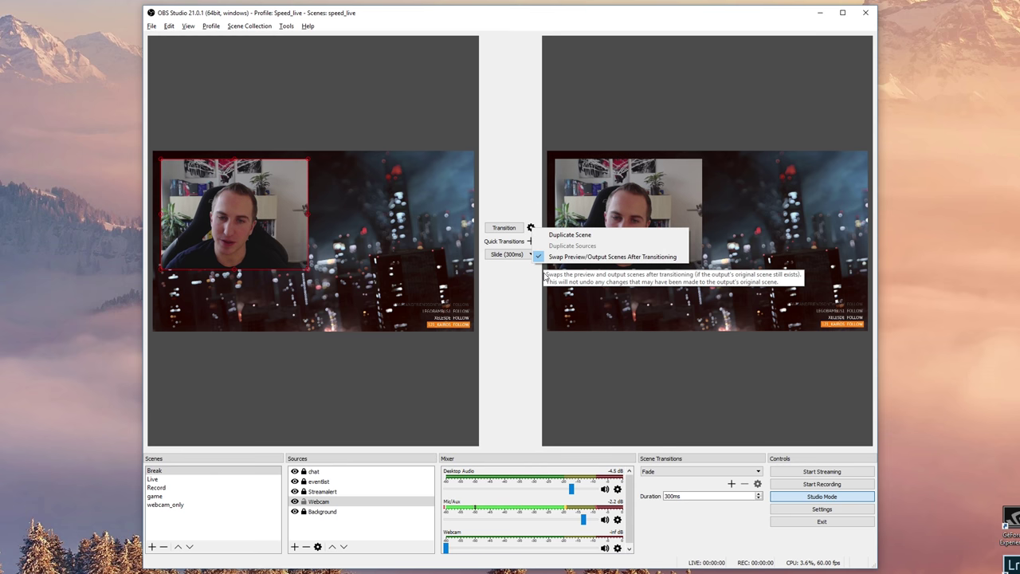
{"action": "left_click", "coordinate": [538, 229]}
{"action": "left_click", "coordinate": [534, 228]}
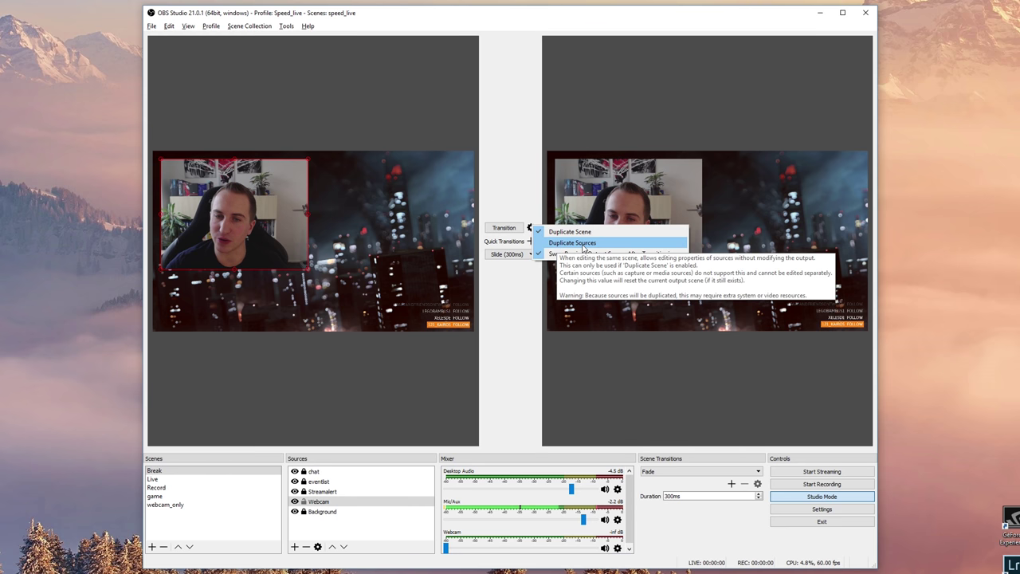
{"action": "left_click", "coordinate": [582, 245]}
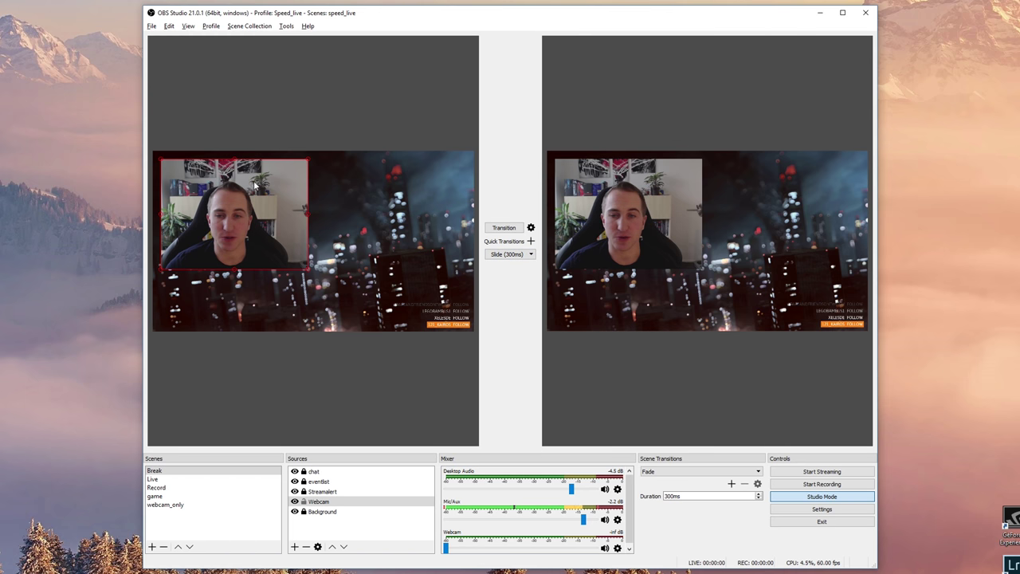
Move the Break scene's webcam to the top-right corner of the preview and transition it live
{"action": "left_click_drag", "start_coordinate": [253, 214], "coordinate": [317, 251]}
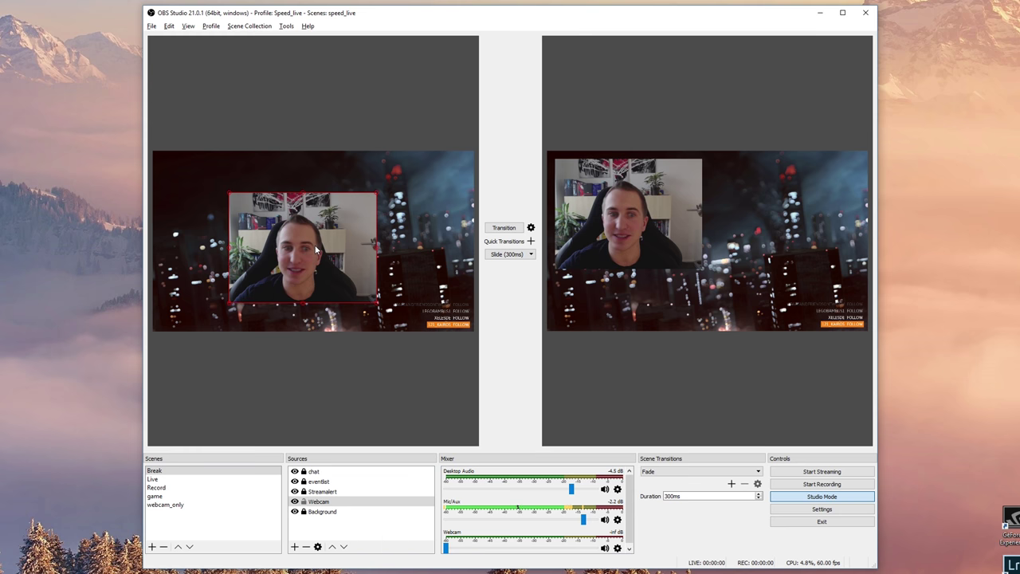
{"action": "left_click_drag", "start_coordinate": [316, 251], "coordinate": [377, 252]}
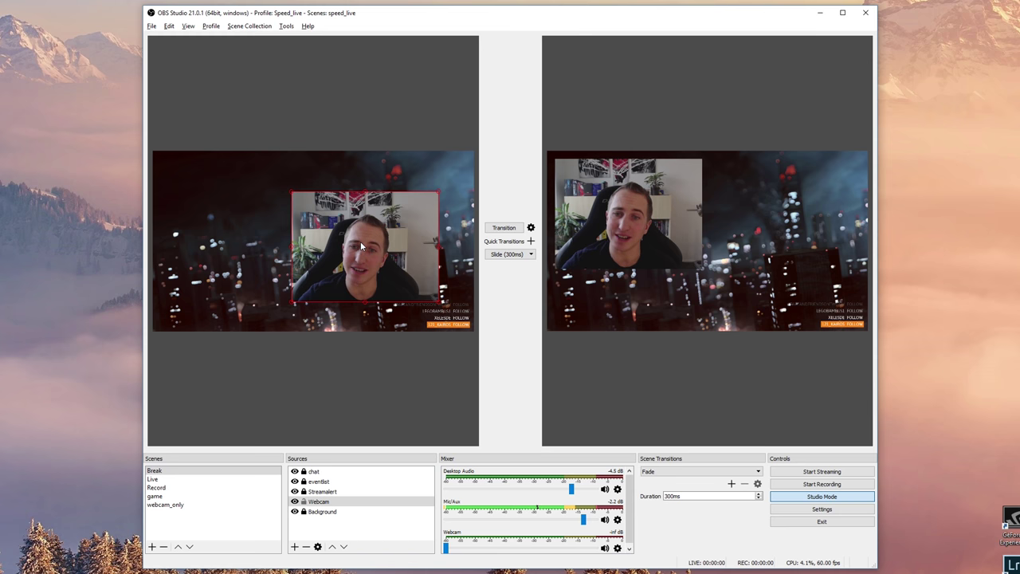
{"action": "left_click_drag", "start_coordinate": [361, 247], "coordinate": [403, 201]}
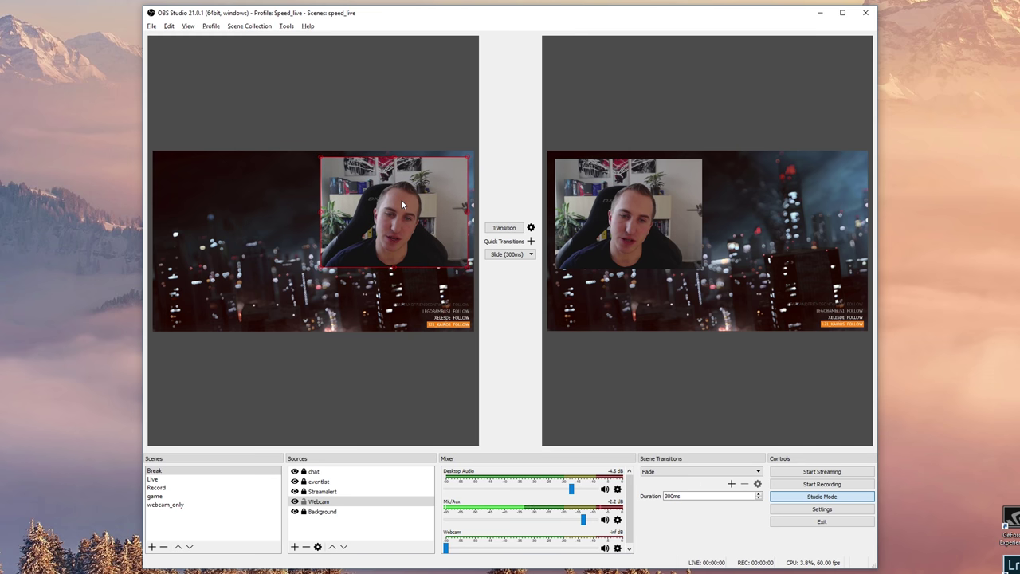
{"action": "left_click", "coordinate": [511, 230]}
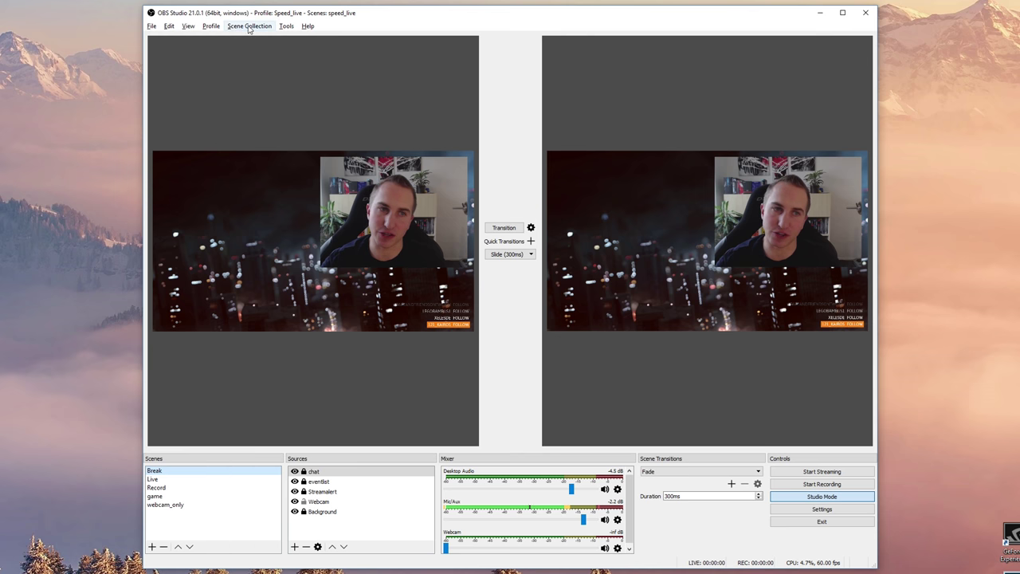
{"action": "left_click", "coordinate": [184, 27]}
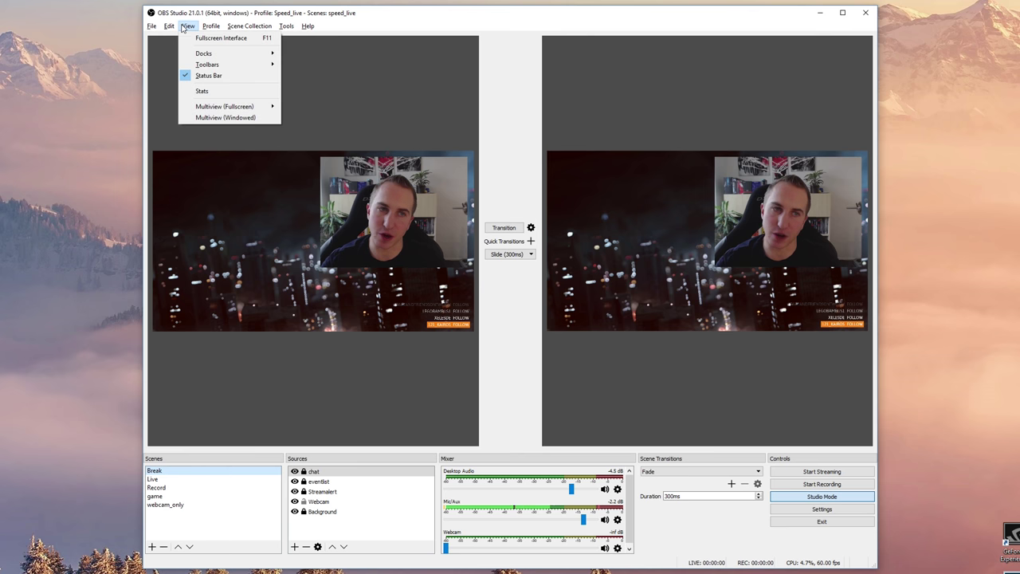
Open a windowed Multiview of all scenes, then enlarge it and reposition it on screen
{"action": "left_click", "coordinate": [225, 118]}
{"action": "left_click_drag", "start_coordinate": [491, 203], "coordinate": [139, 176]}
{"action": "left_click_drag", "start_coordinate": [280, 313], "coordinate": [573, 442]}
{"action": "left_click_drag", "start_coordinate": [418, 171], "coordinate": [323, 282]}
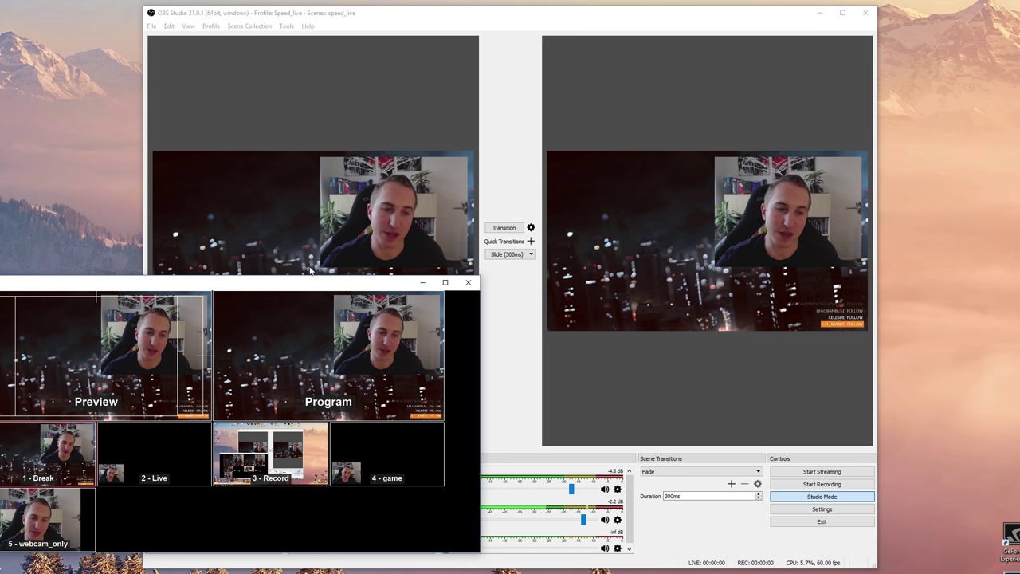
{"action": "left_click_drag", "start_coordinate": [282, 279], "coordinate": [283, 59]}
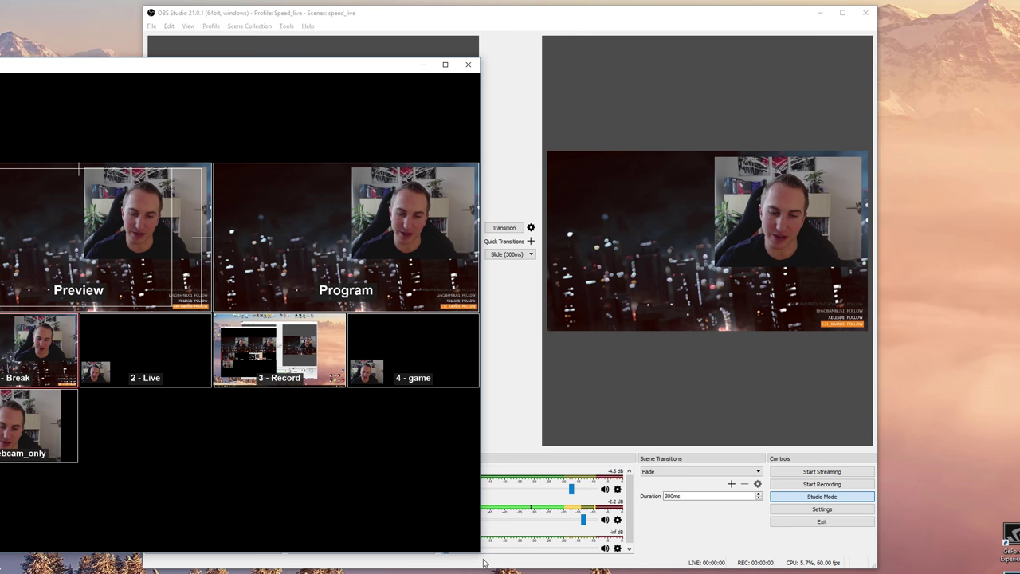
{"action": "left_click_drag", "start_coordinate": [480, 557], "coordinate": [761, 573]}
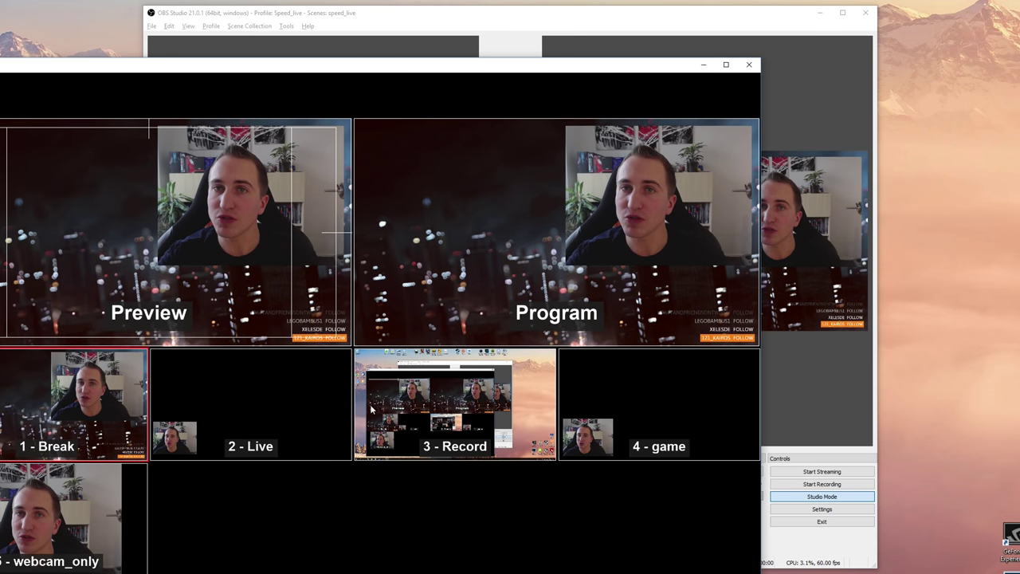
{"action": "left_click_drag", "start_coordinate": [409, 71], "coordinate": [371, 34]}
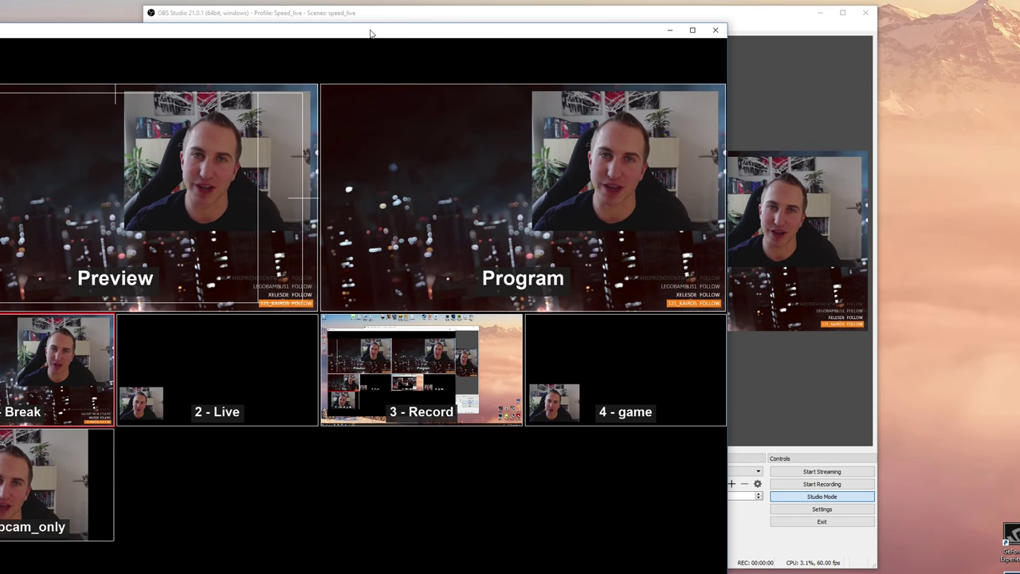
Preview and transition the 3 - Record scene live, then queue Break in preview
{"action": "left_click", "coordinate": [421, 371]}
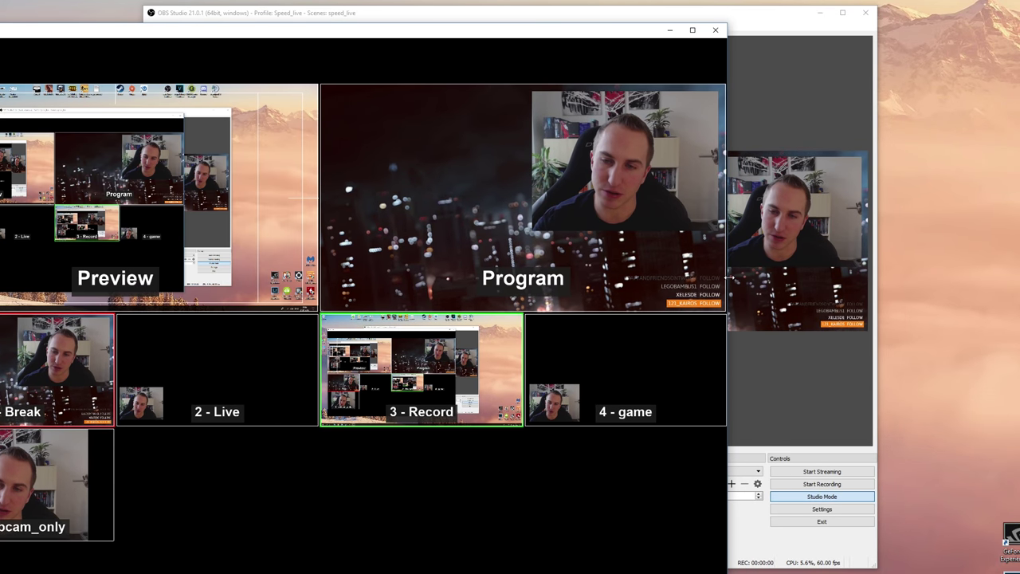
{"action": "left_click_drag", "start_coordinate": [727, 284], "coordinate": [484, 271]}
{"action": "left_click", "coordinate": [505, 229]}
{"action": "key", "text": "1"}
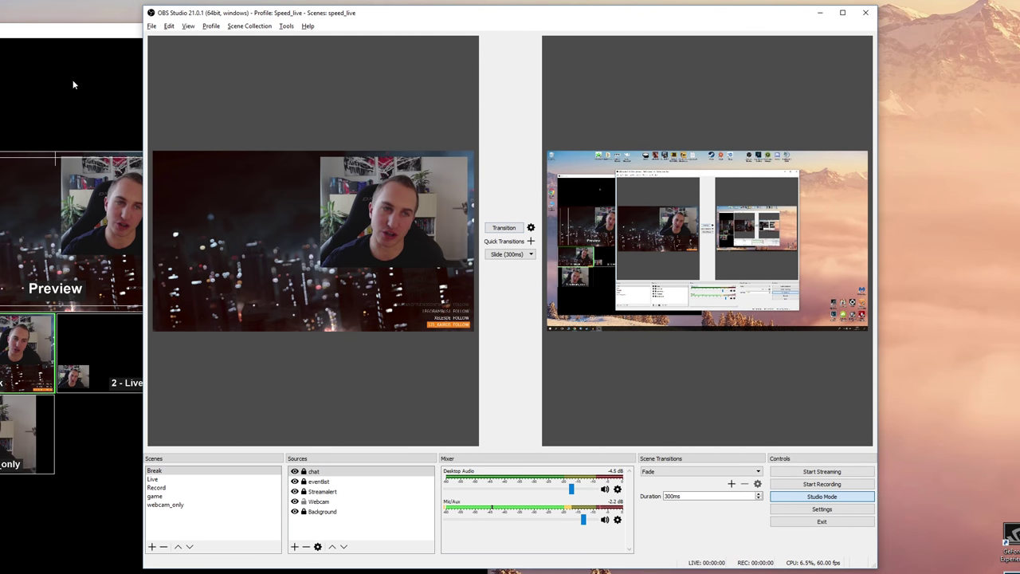
{"action": "left_click", "coordinate": [87, 41]}
Close Multiview, disable Studio Mode, reopen an enlarged windowed Multiview, and make 1 - Break live
{"action": "key", "text": "alt+F4"}
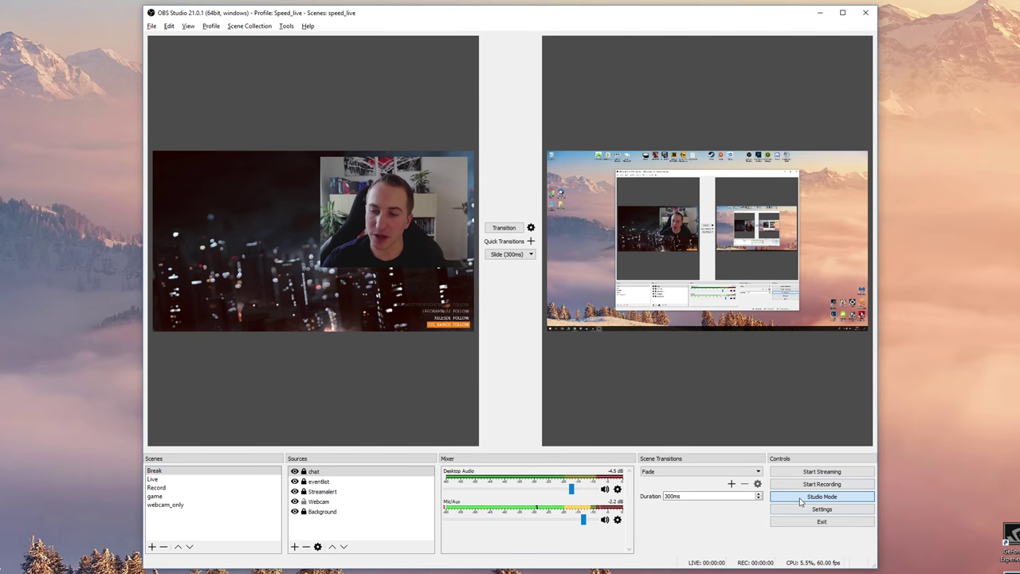
{"action": "key", "text": "F1"}
{"action": "left_click", "coordinate": [188, 26]}
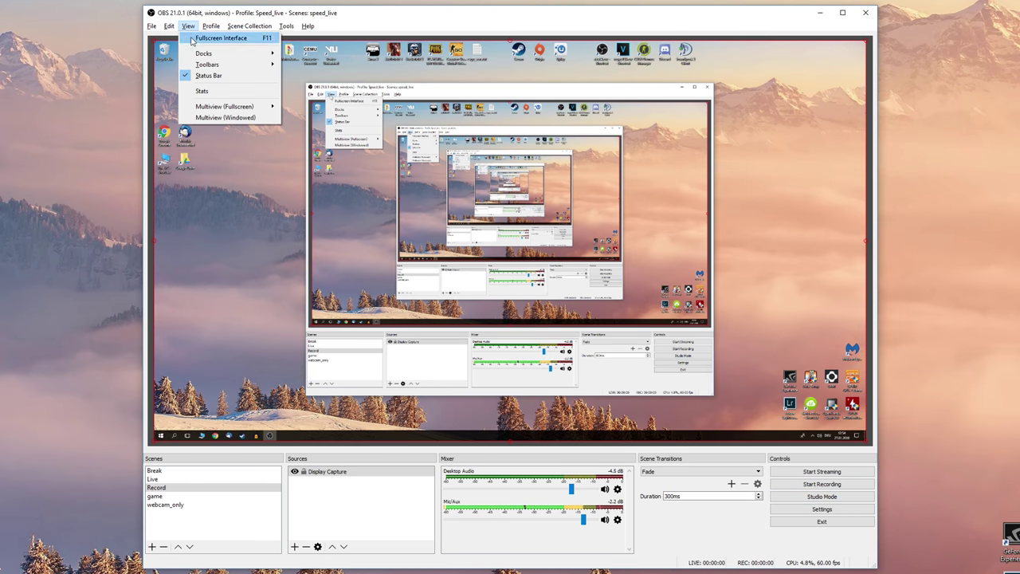
{"action": "left_click", "coordinate": [231, 120]}
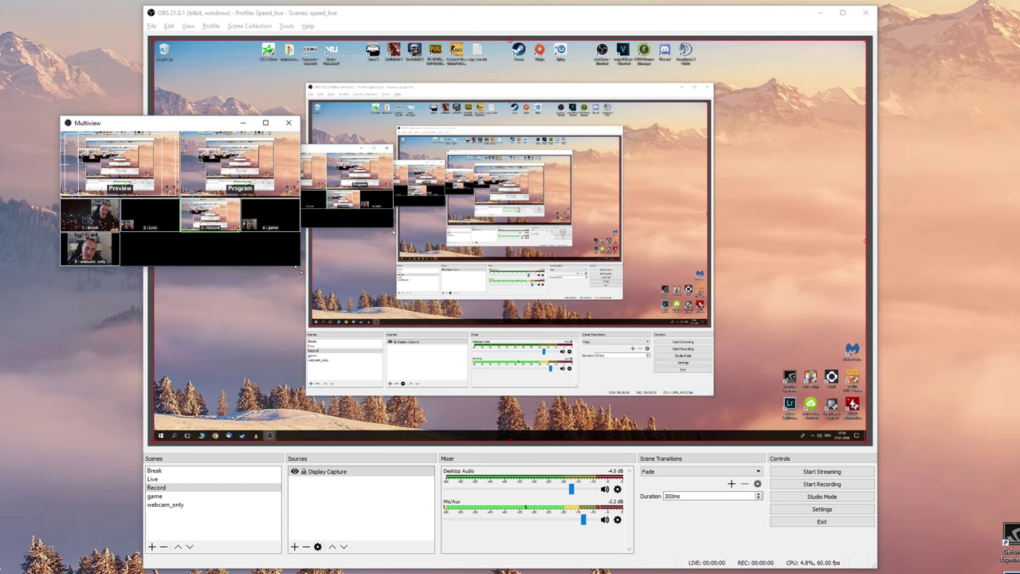
{"action": "left_click_drag", "start_coordinate": [300, 266], "coordinate": [759, 538]}
{"action": "left_click", "coordinate": [205, 392]}
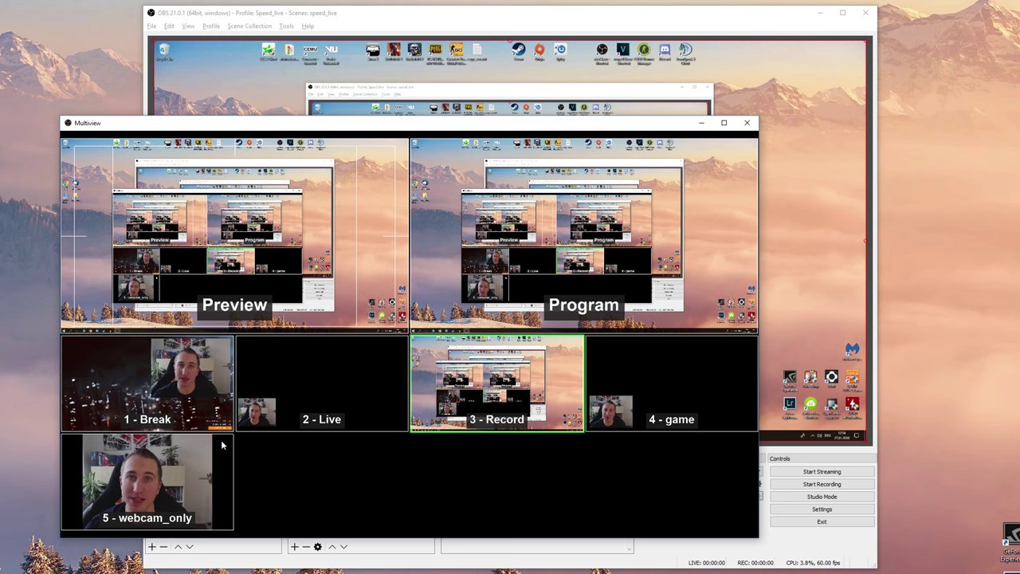
{"action": "left_click", "coordinate": [104, 390]}
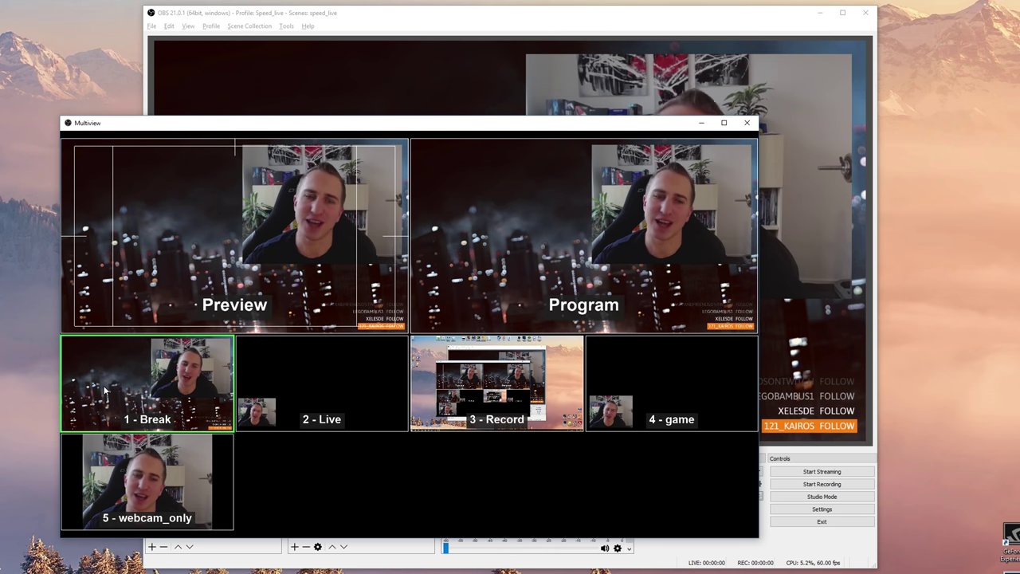
Close the Multiview window from its title bar
{"action": "left_click", "coordinate": [747, 123]}
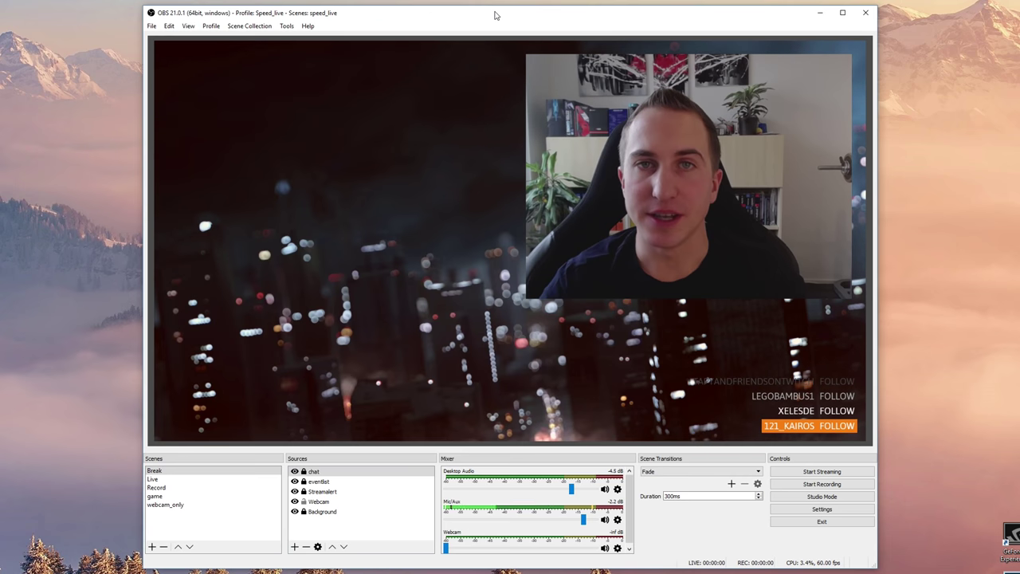